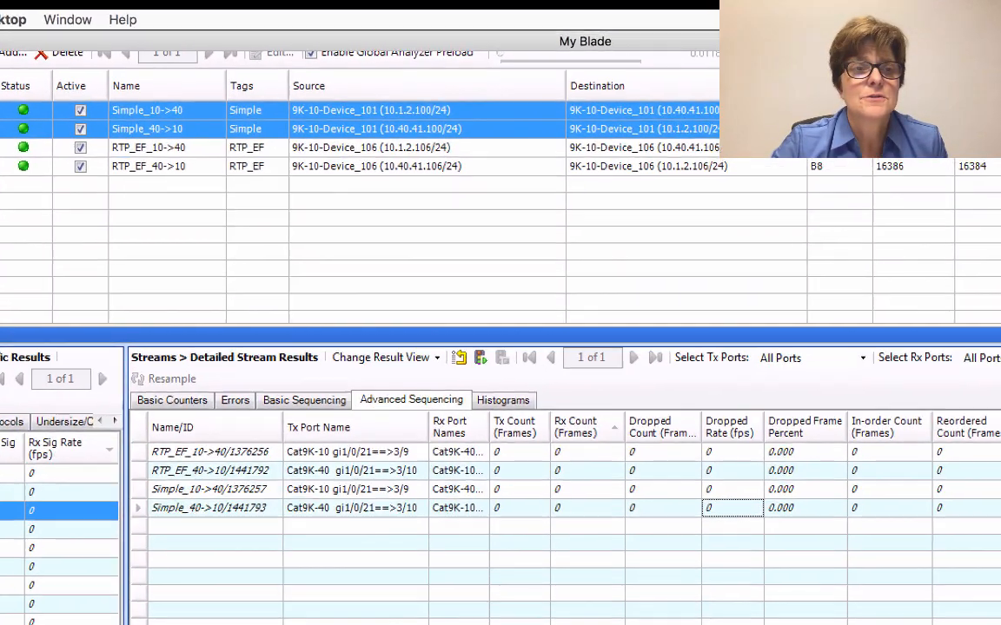
Start the two selected Simple stream blocks, Simple_10->40 and Simple_40->10.
right_click(4, 128)
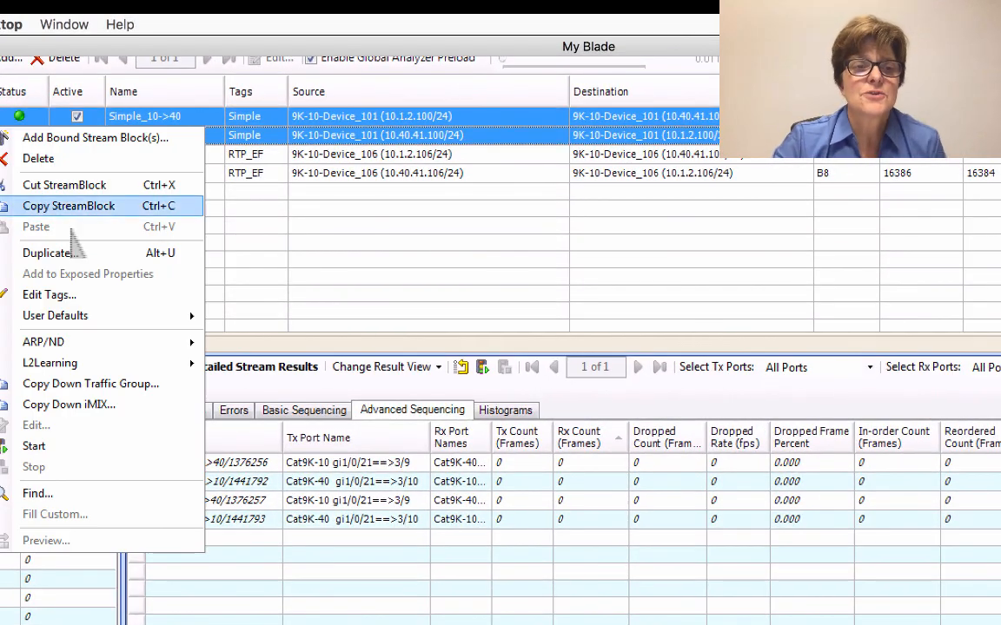
click(126, 444)
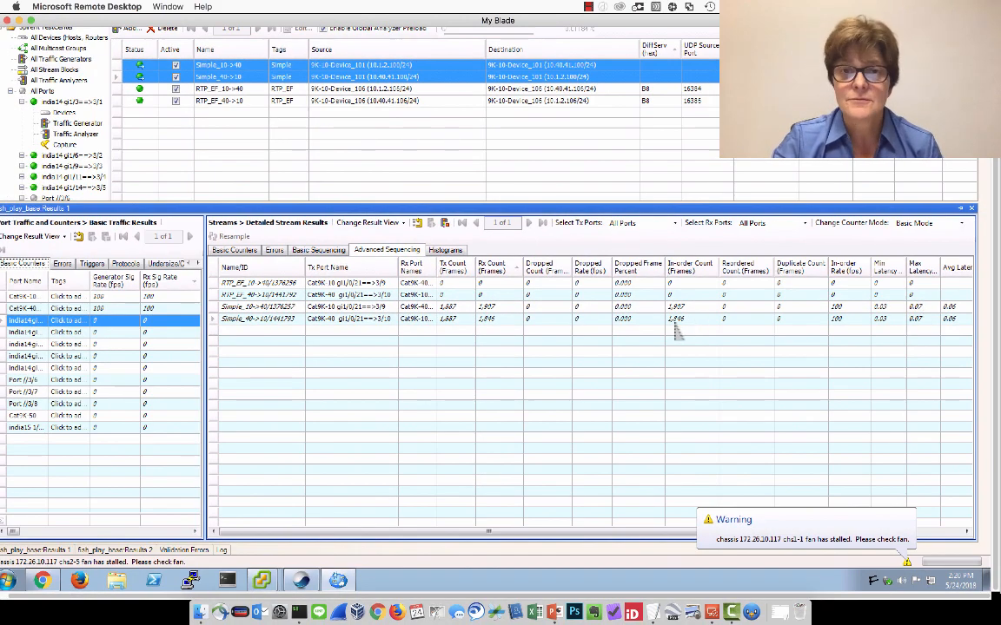
Switch to the PowerPoint slide show, reveal the bullet on initiating a capture on the SNE, and return to Remote Desktop.
key(super+Tab)
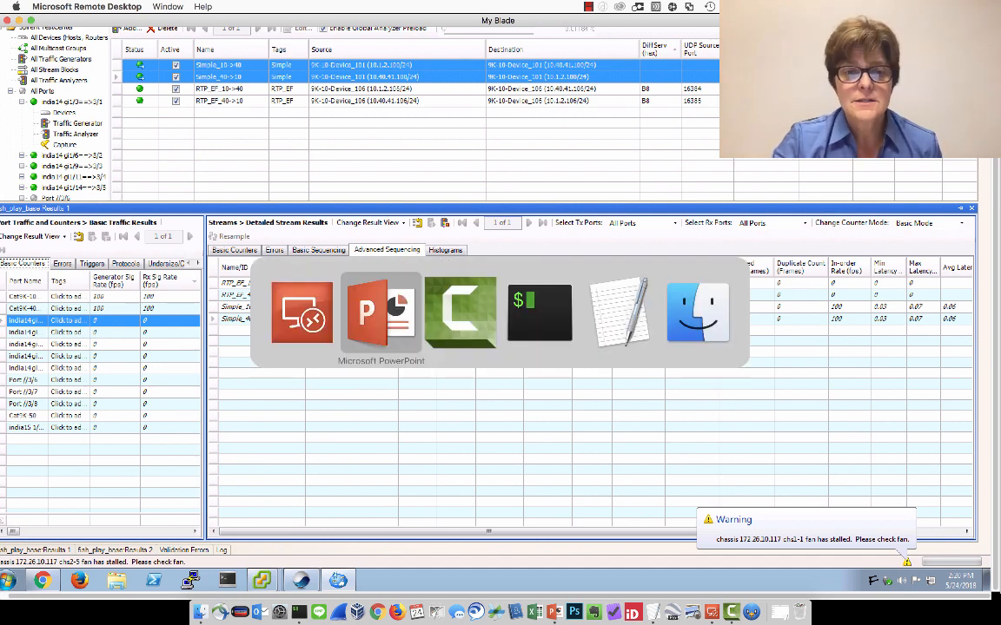
key(Right)
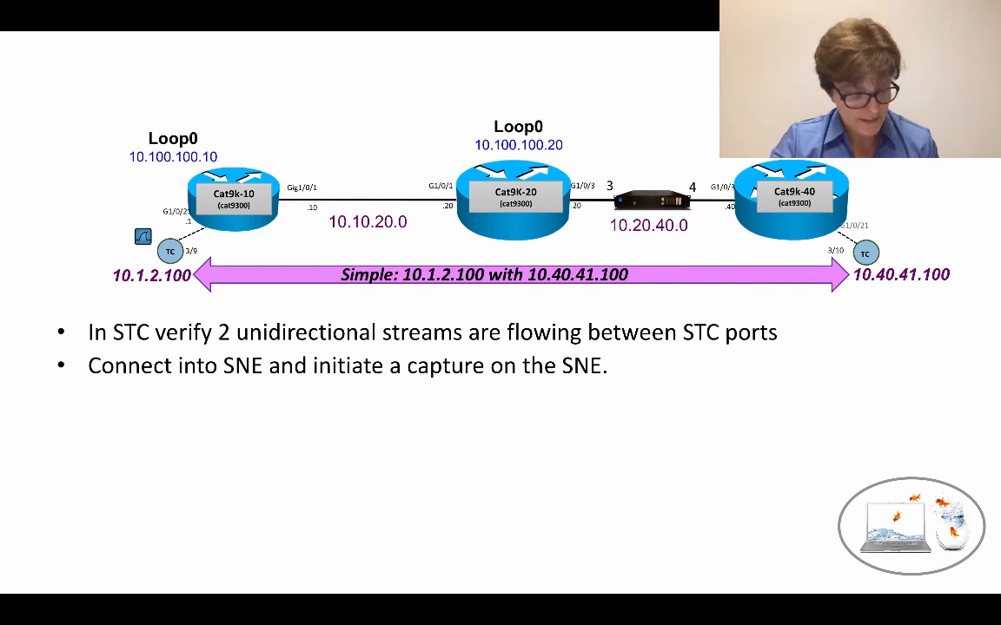
key(super+Tab)
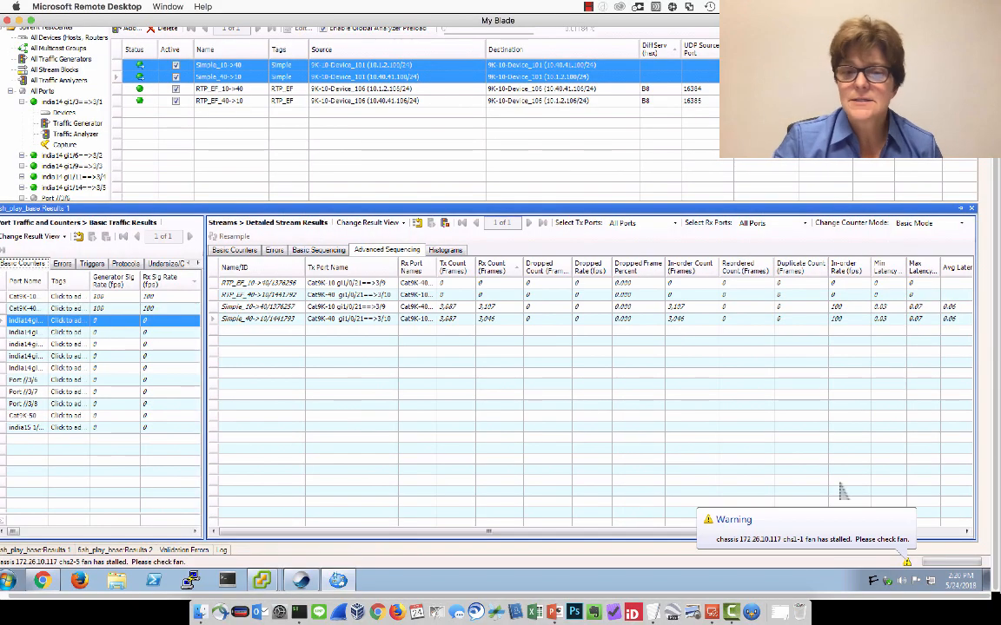
Switch to JAR:Emulator and add a Wireshark TAP to the Port 3 to Port 4 link, placing it above the link.
click(301, 581)
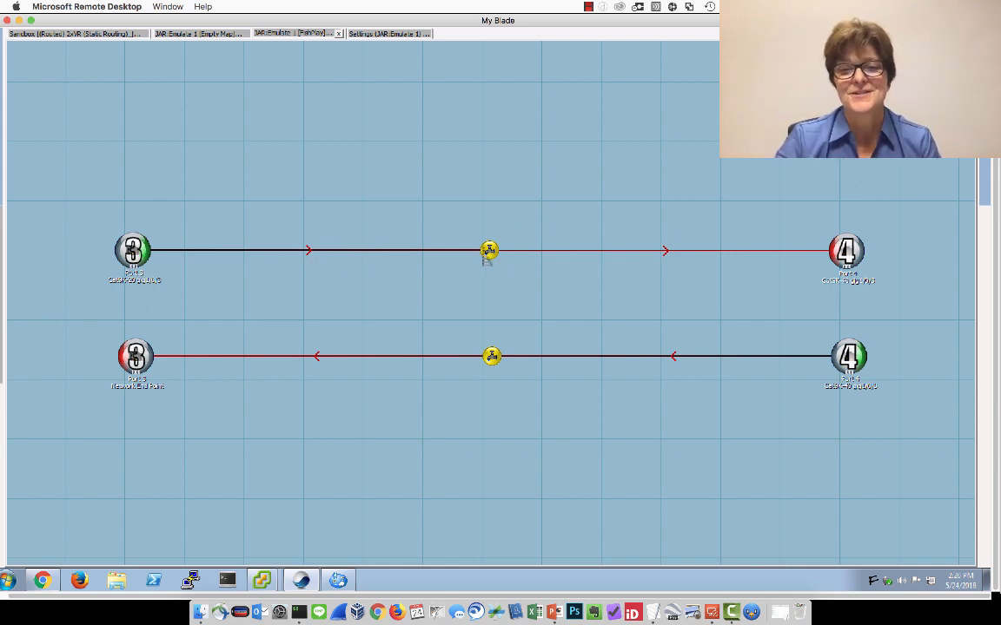
right_click(487, 250)
click(522, 259)
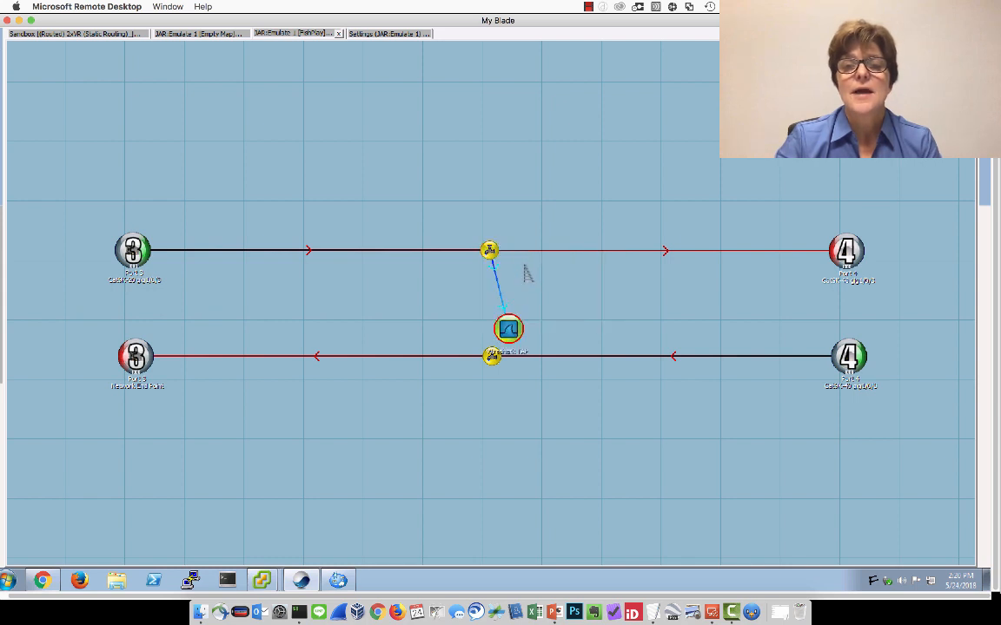
drag(510, 329, 539, 191)
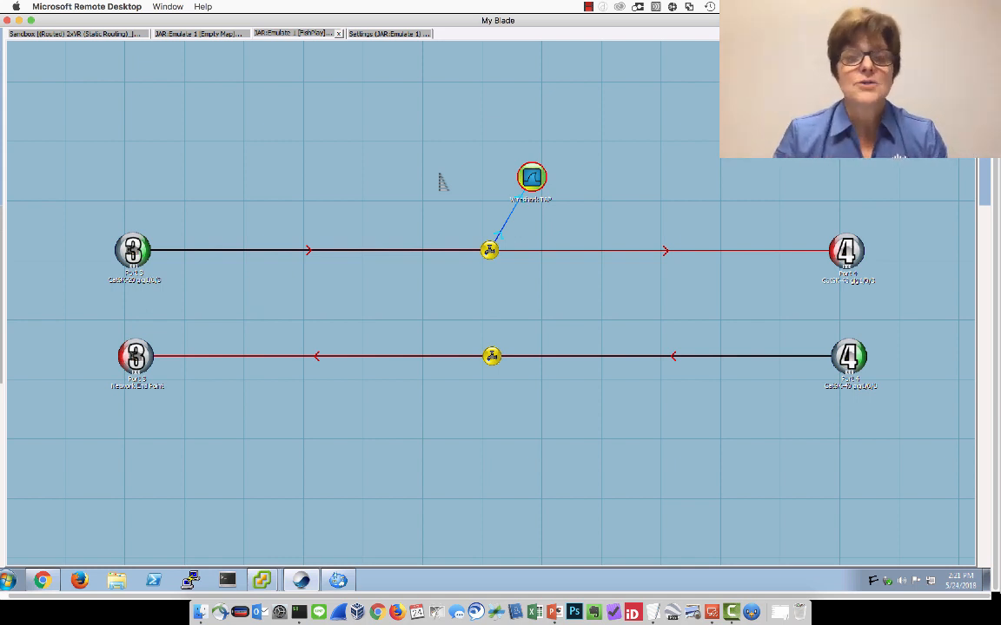
Run the FishPlay map to capture live traffic and quit Wireshark without saving the packets.
drag(996, 330, 995, 265)
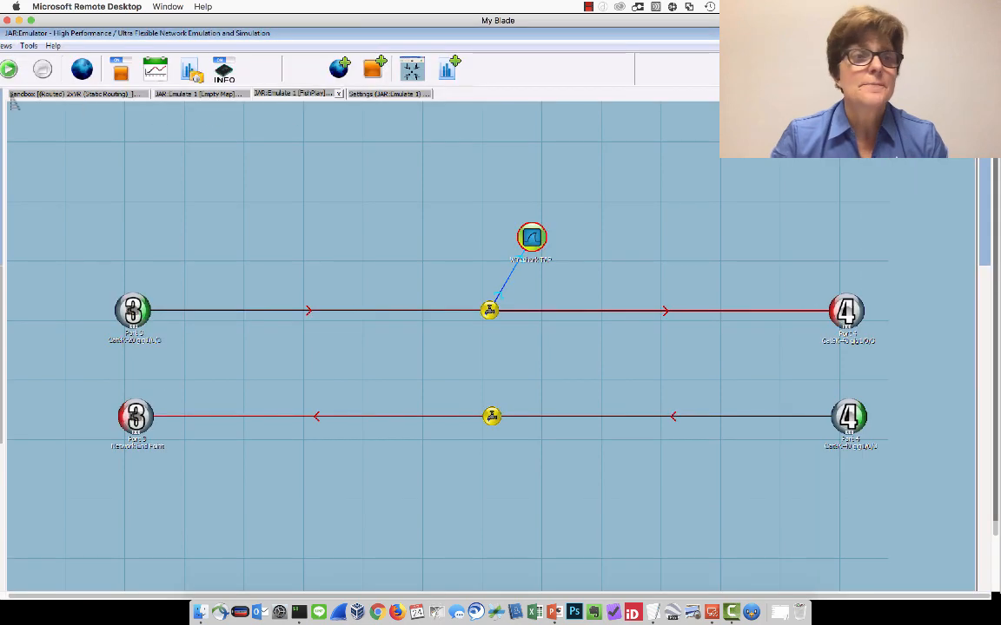
click(9, 71)
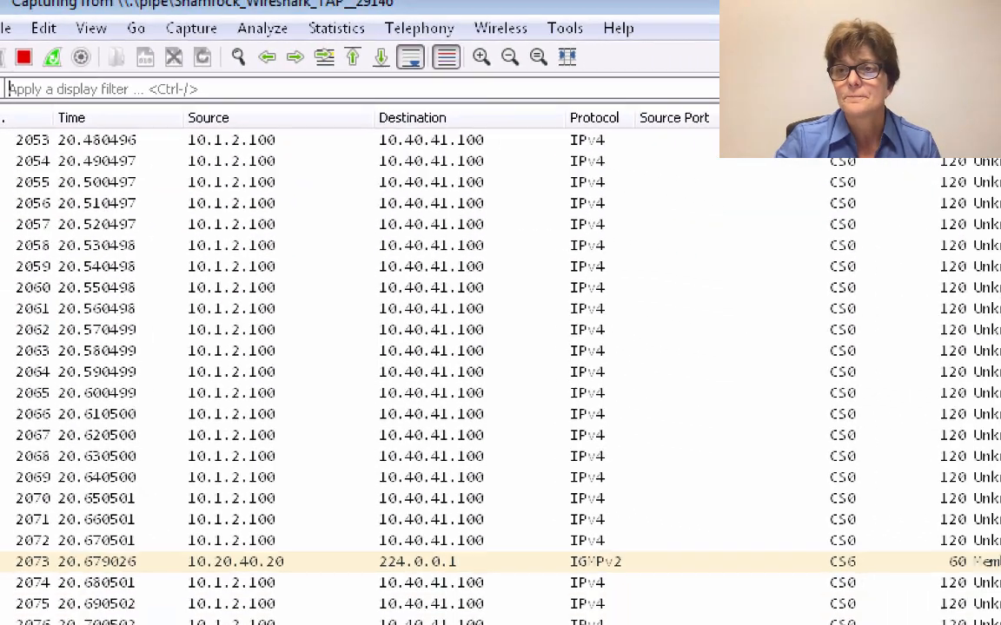
click(978, 33)
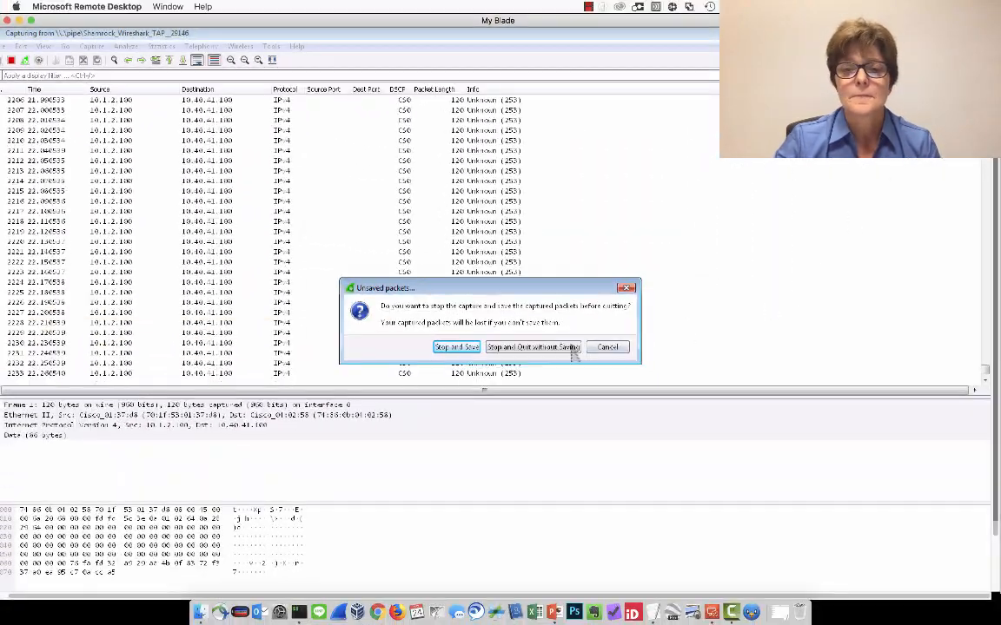
click(572, 349)
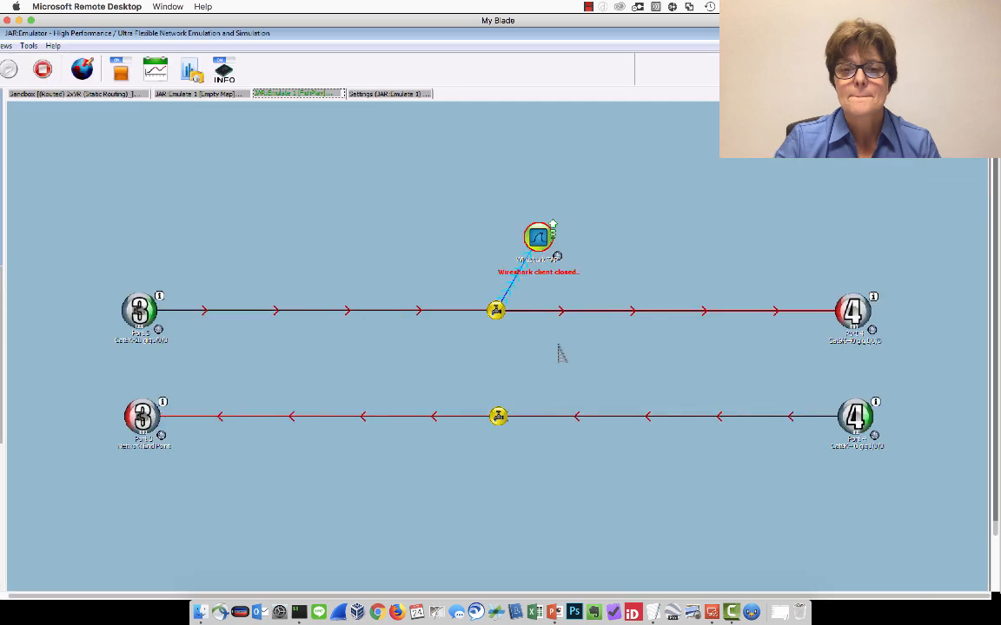
Stop the running FishPlay map and delete the Wireshark TAP device.
click(42, 69)
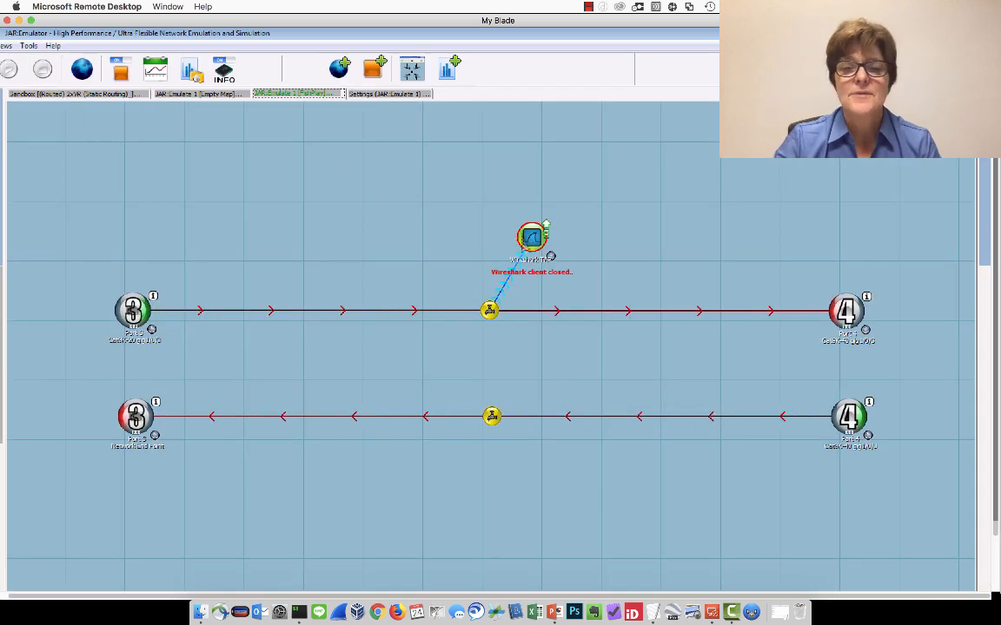
right_click(536, 238)
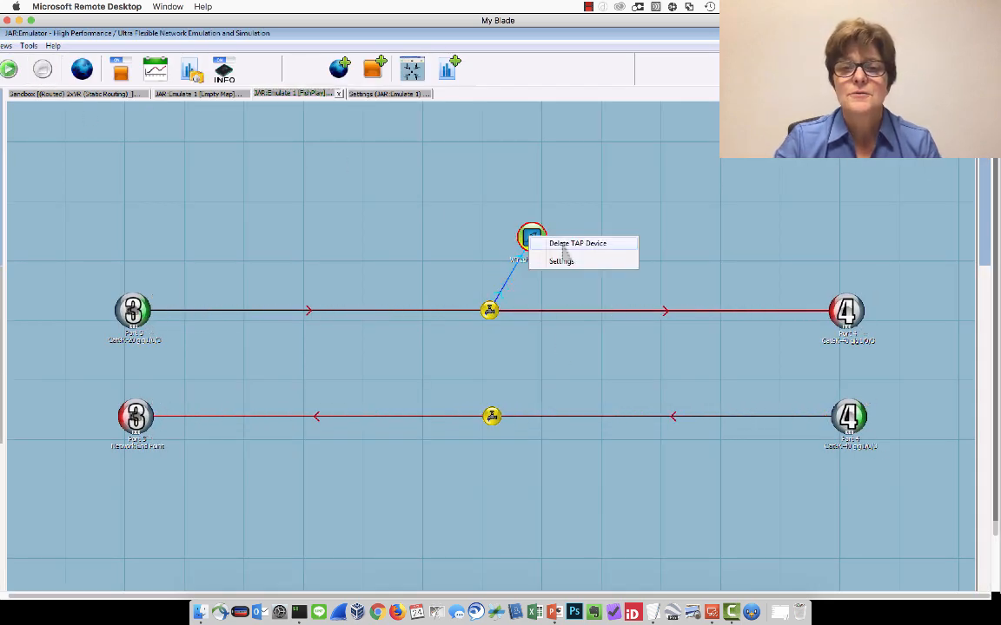
click(563, 245)
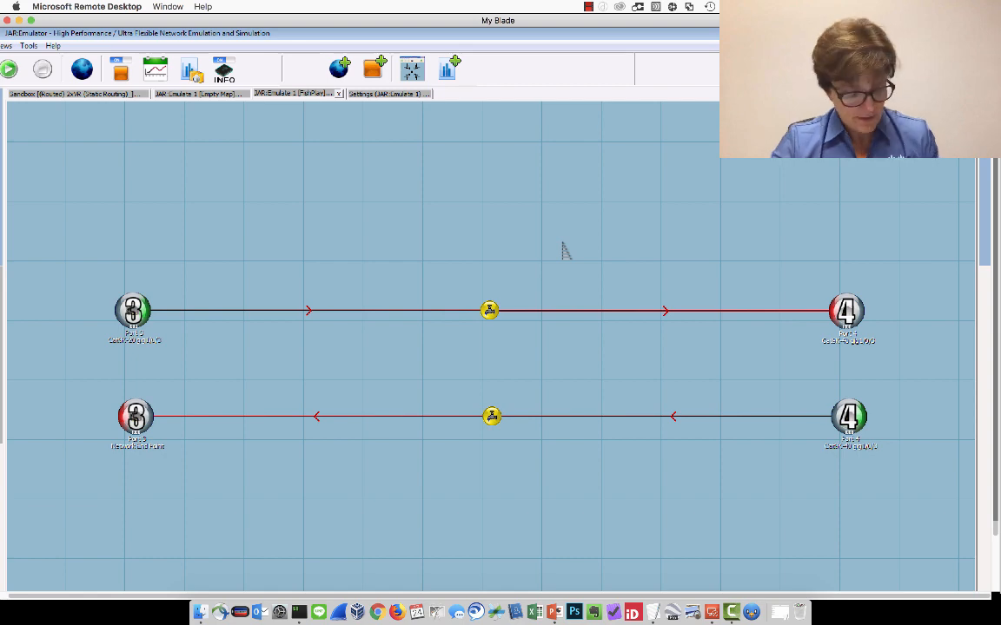
Switch to the PowerPoint slide show, reveal the bullets on viewing the capture and playing with impairments, and return to Remote Desktop.
key(super+Tab)
key(Right)
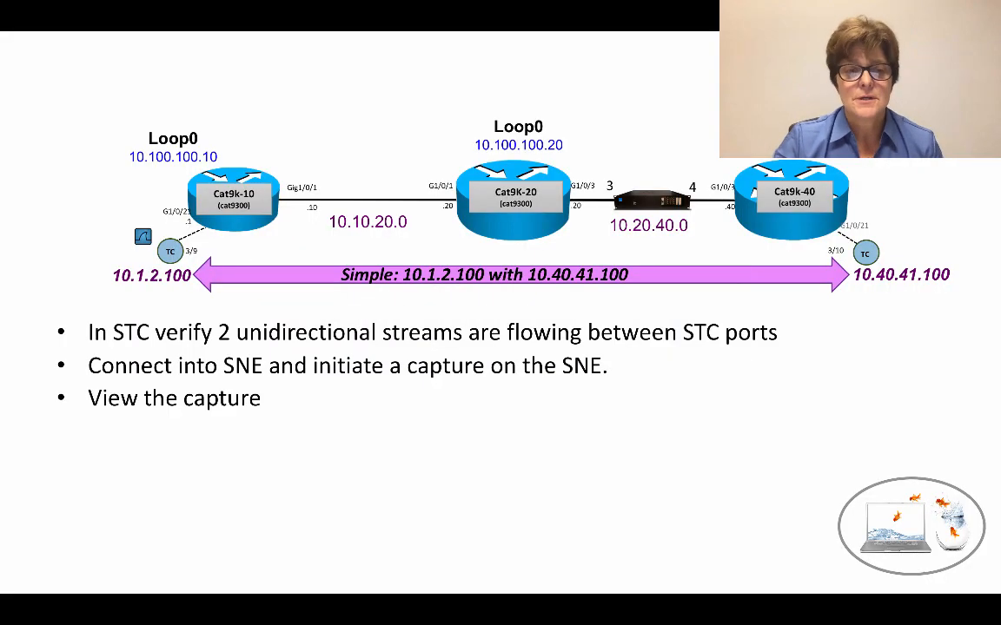
key(Right)
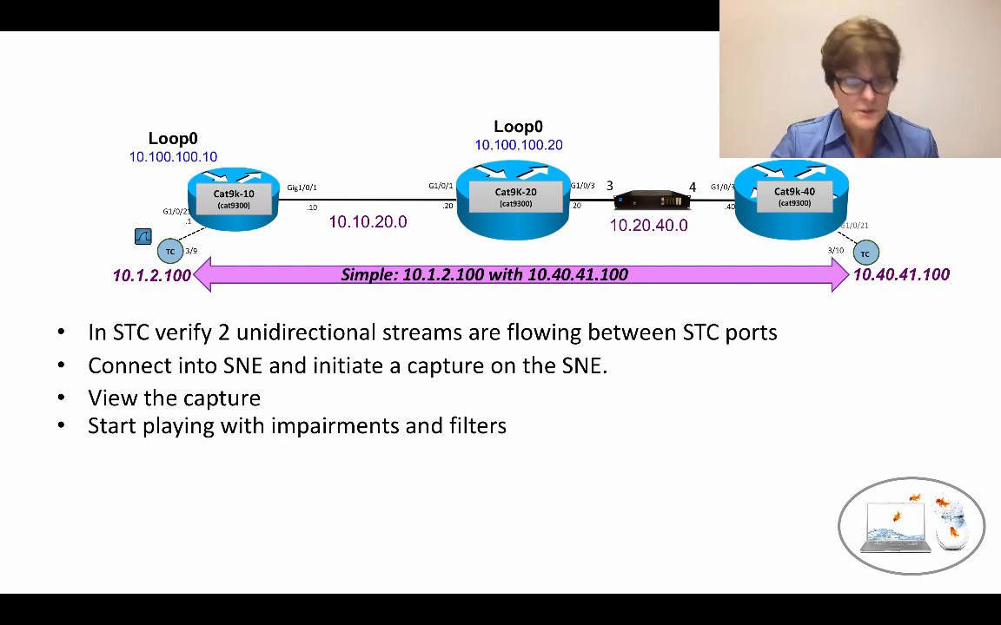
key(super+Tab)
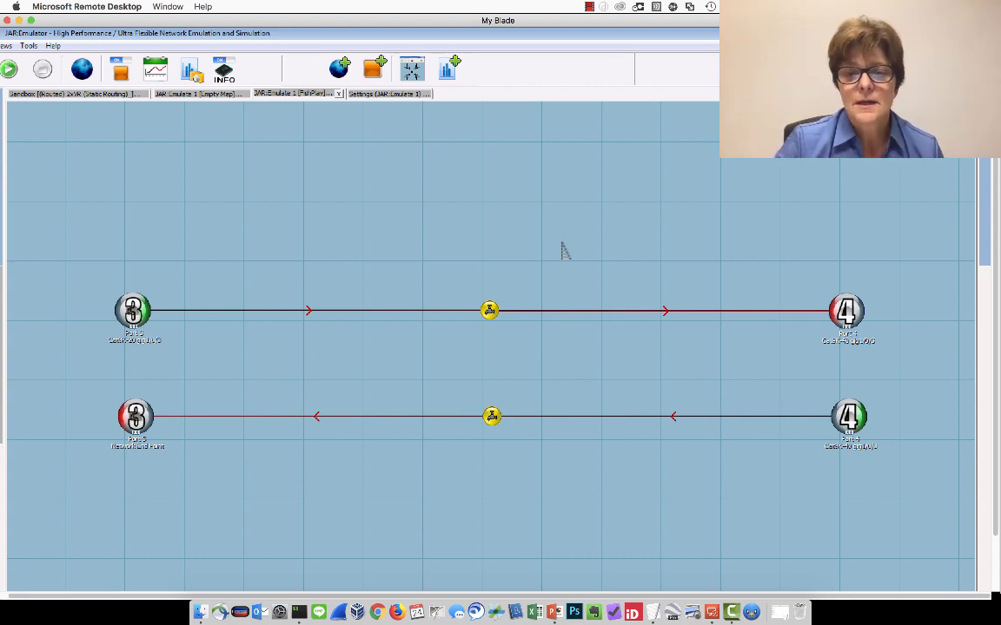
Place a Packet Delay object above the Port 3 to Port 4 link and a Drop Packets object below the return link.
mouse_move(980, 243)
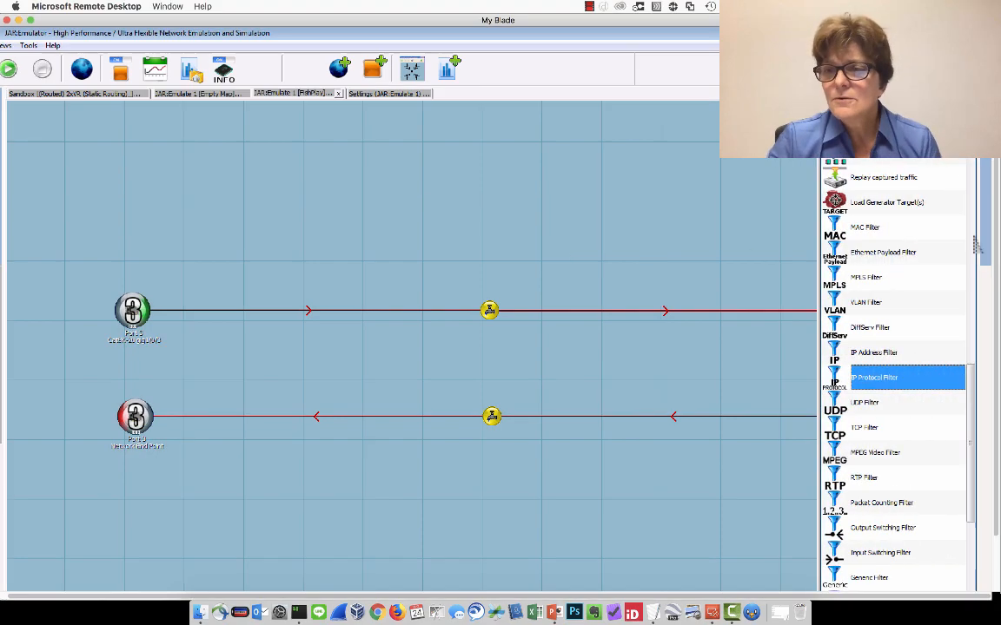
scroll(895, 295, up, 6)
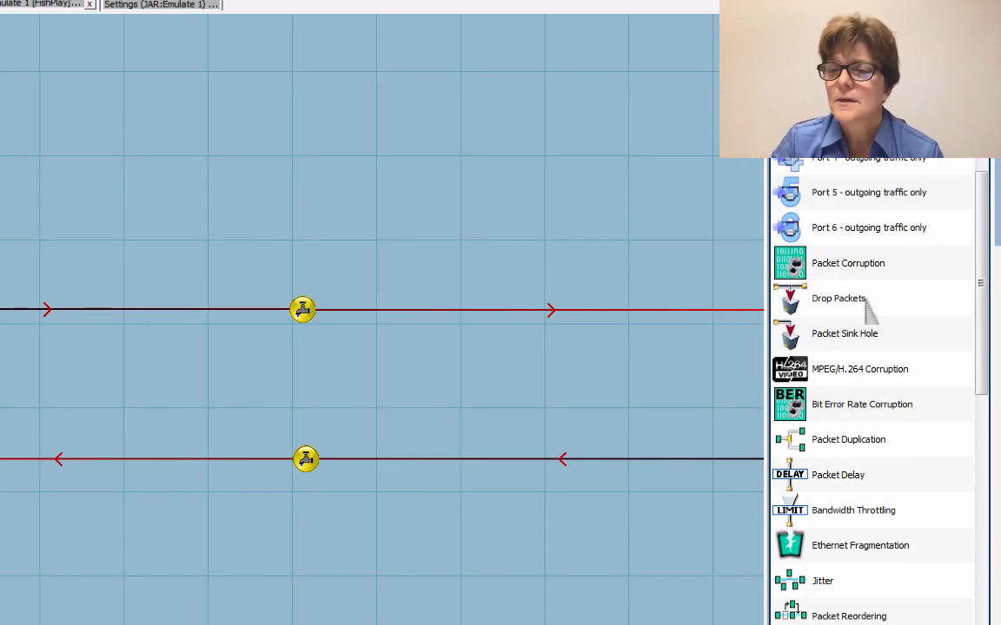
click(873, 477)
drag(550, 401, 183, 254)
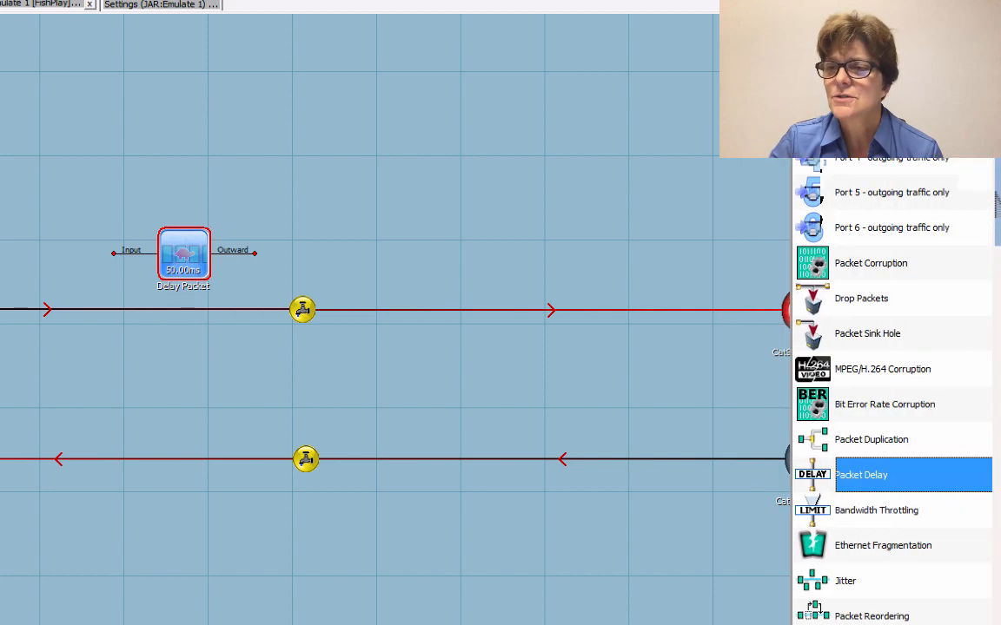
click(774, 291)
drag(497, 358, 168, 519)
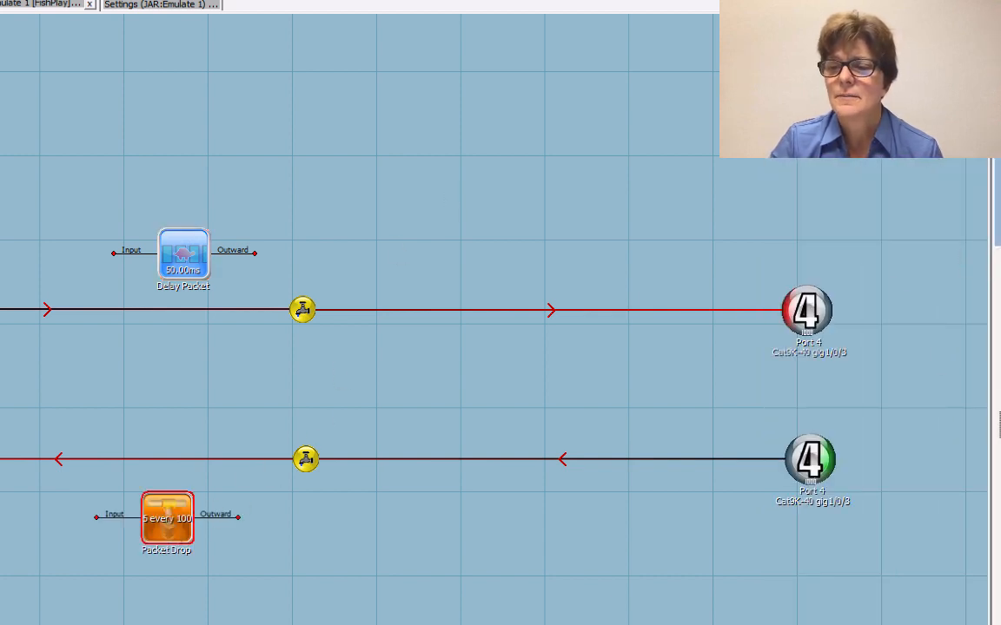
Place two IP Protocol Filter objects side by side on the empty map area well above the links.
mouse_move(997, 208)
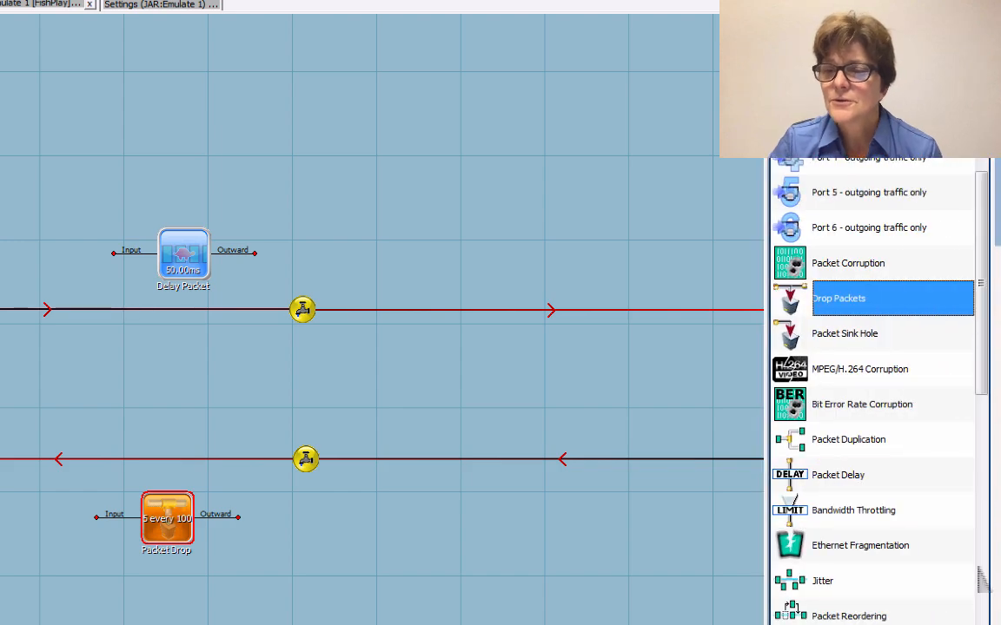
scroll(869, 391, down, 8)
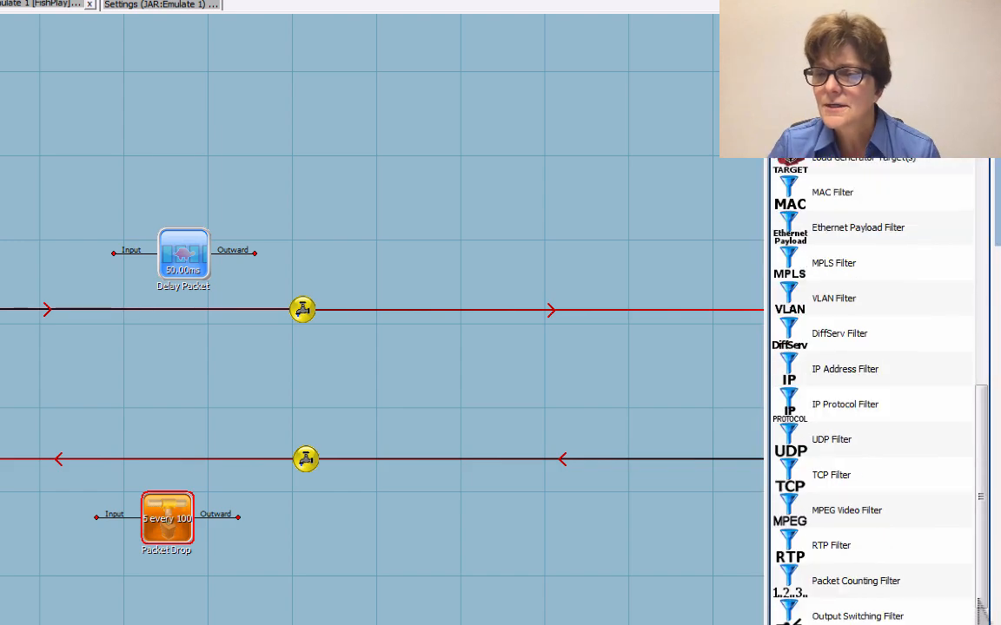
click(864, 409)
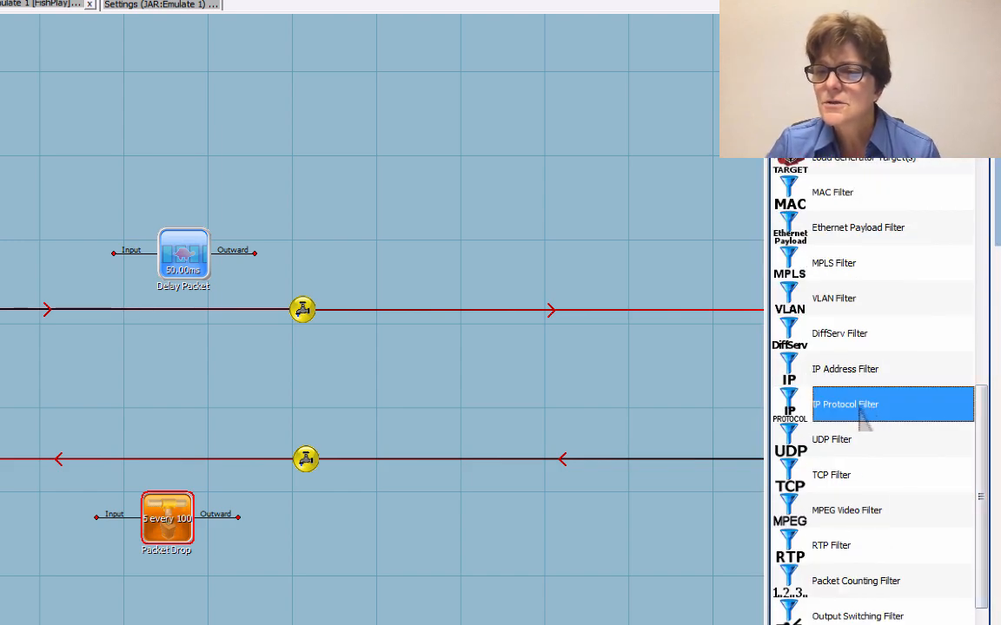
click(524, 87)
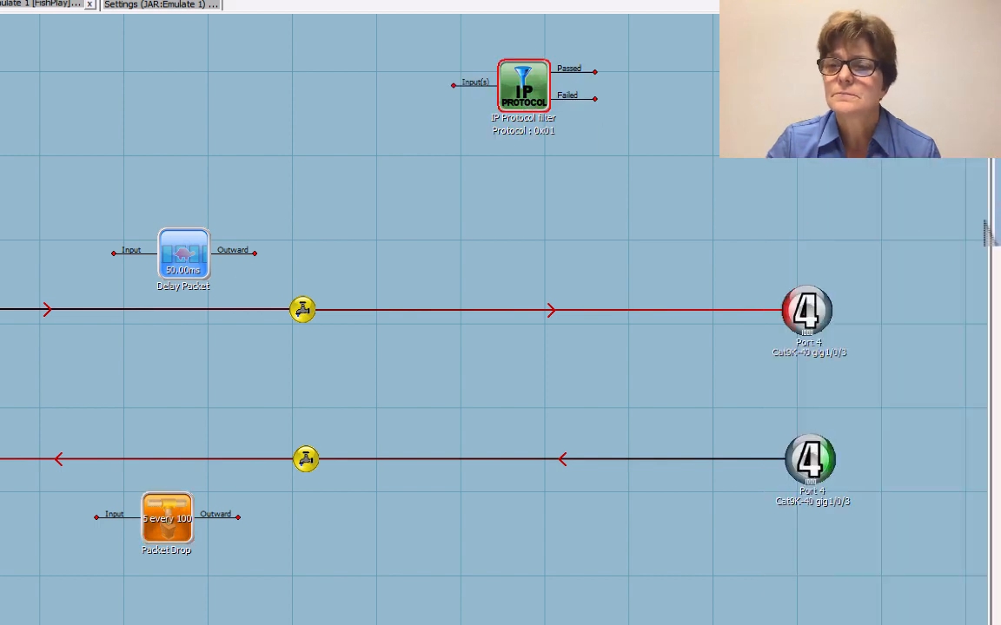
mouse_move(988, 232)
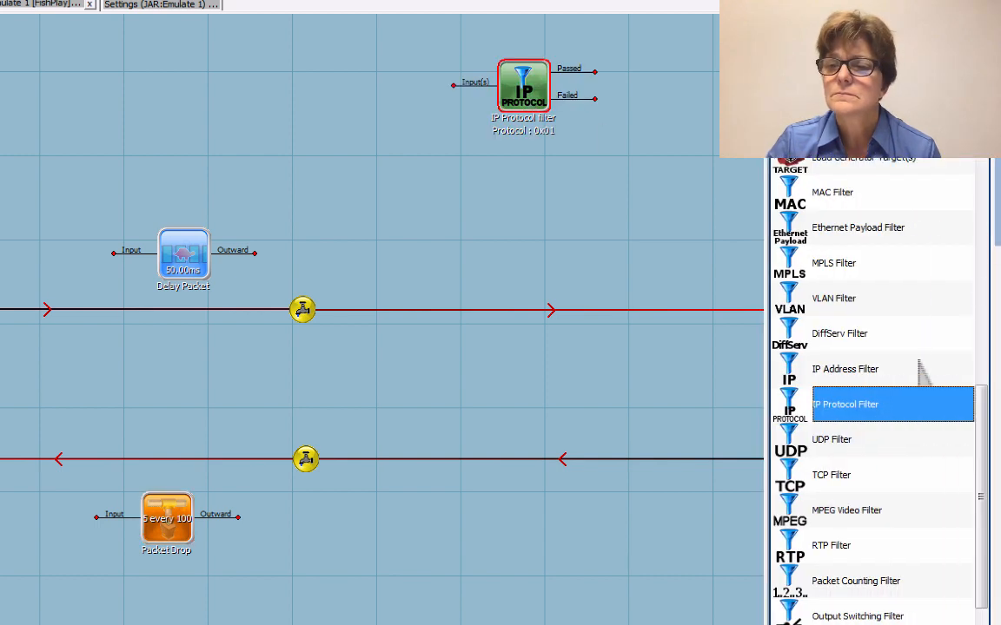
click(676, 91)
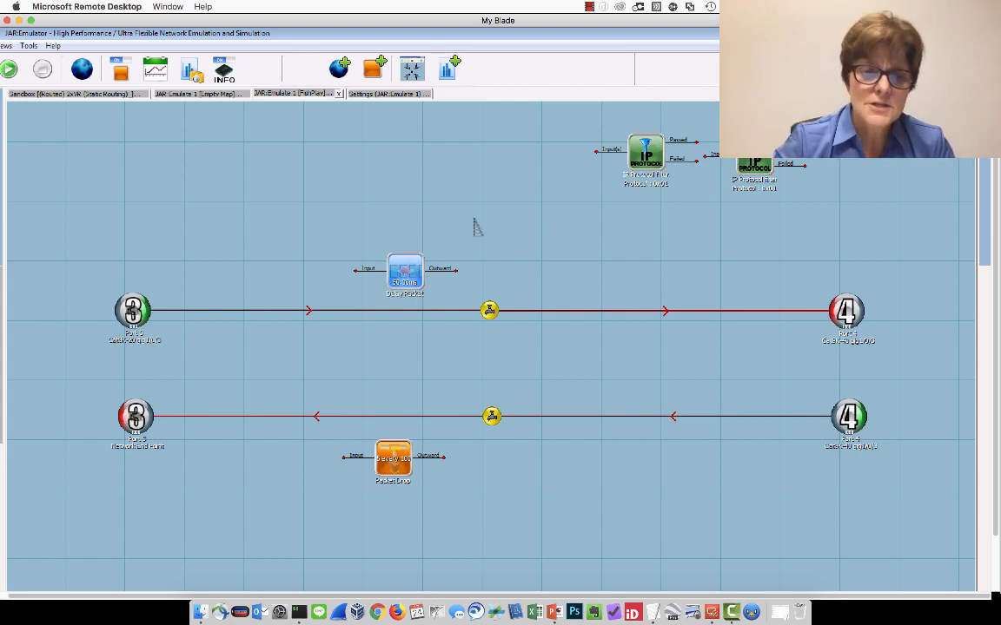
Insert the Delay Packet object into the Port 3 to Port 4 link and shift it slightly toward Port 4.
drag(405, 274, 384, 302)
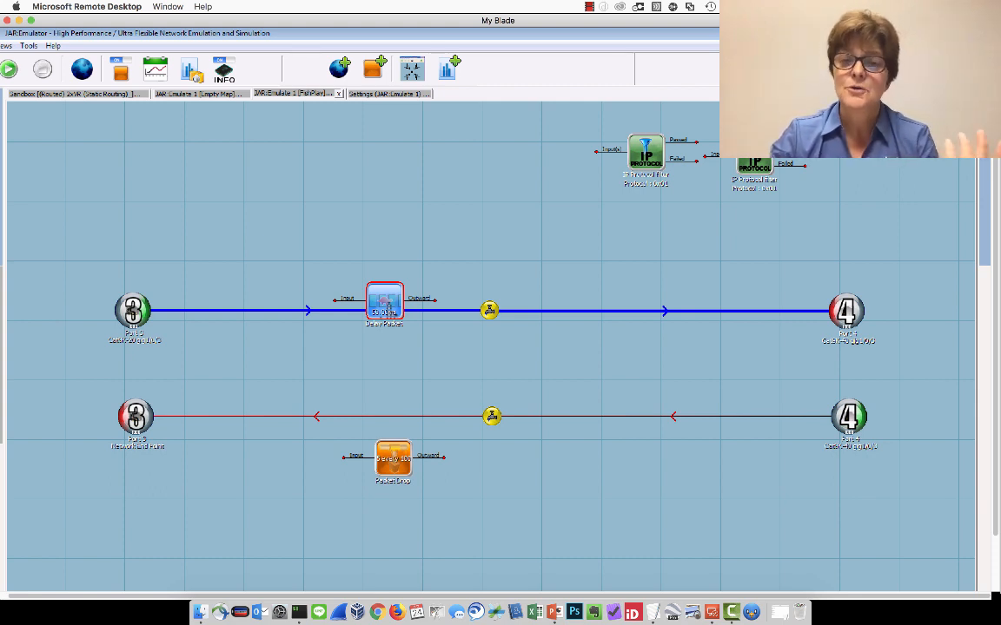
drag(386, 304, 385, 311)
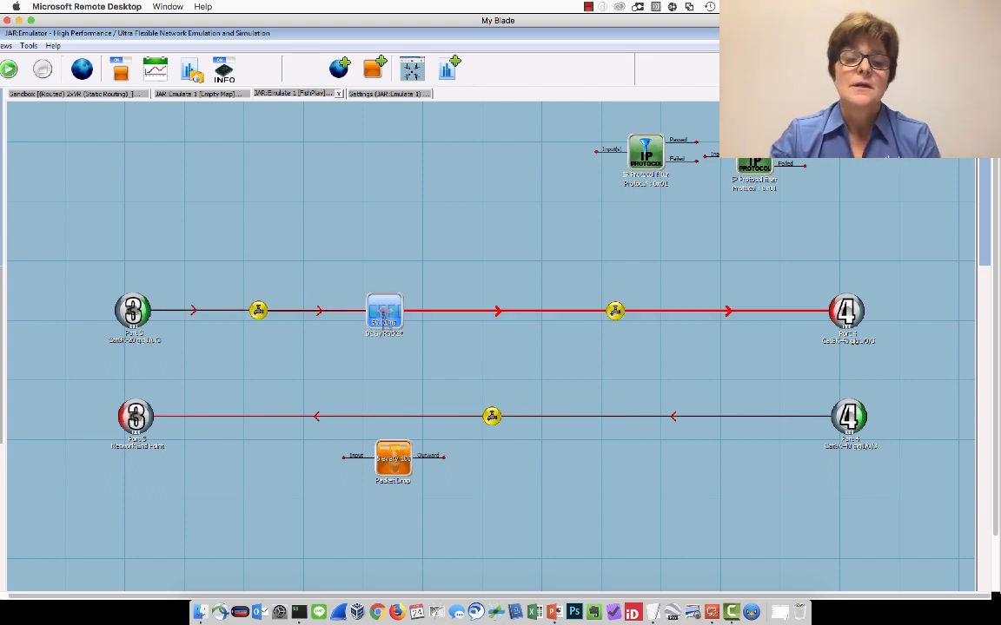
mouse_move(383, 306)
mouse_down()
mouse_move(385, 195)
mouse_move(385, 304)
mouse_up()
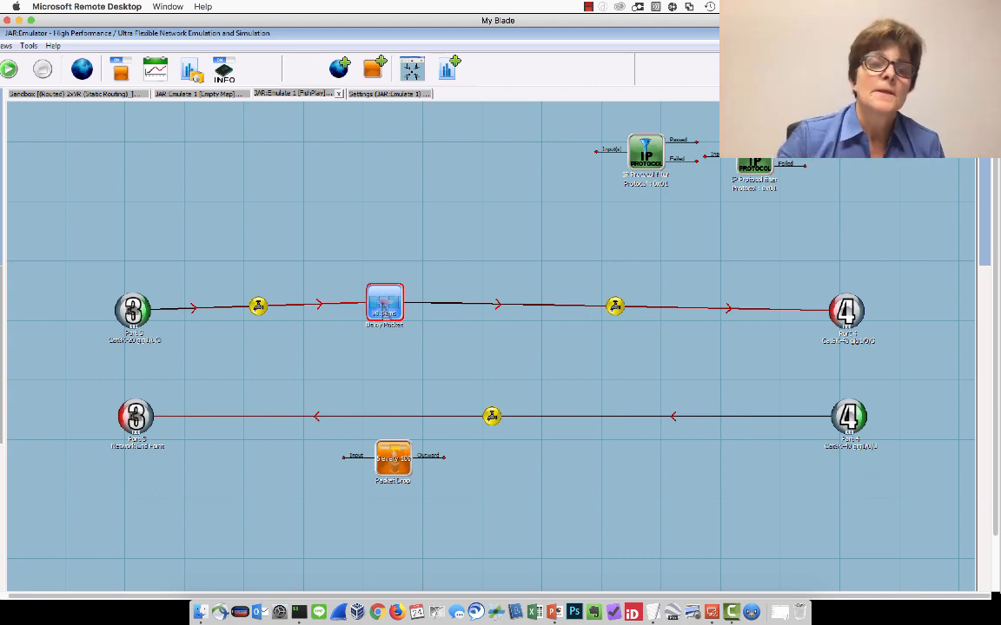
drag(391, 305, 446, 306)
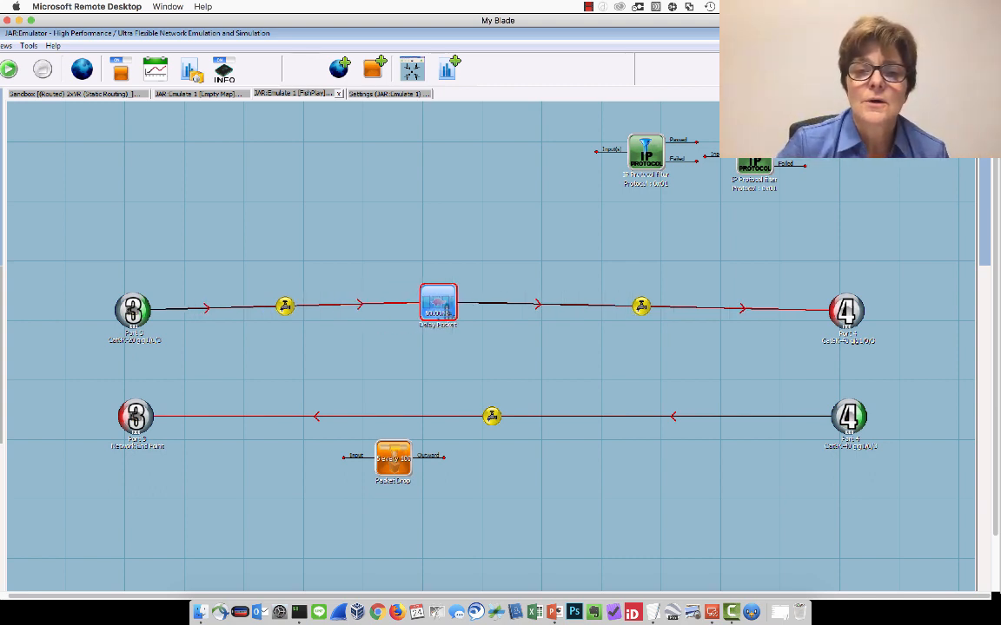
Set the Delay Packet object's constant latency to 300 milliseconds.
double_click(438, 300)
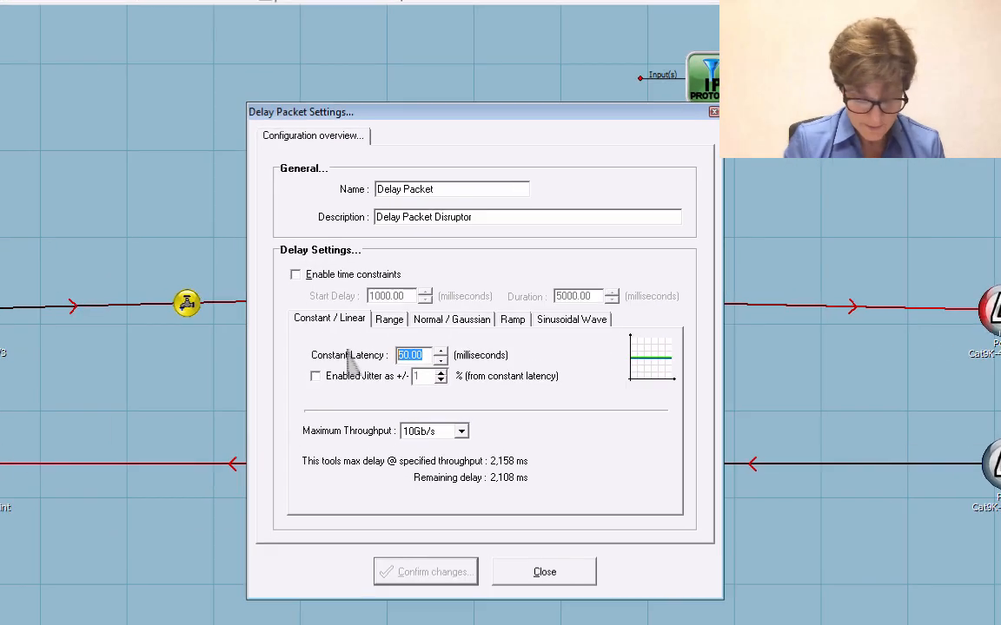
text(300)
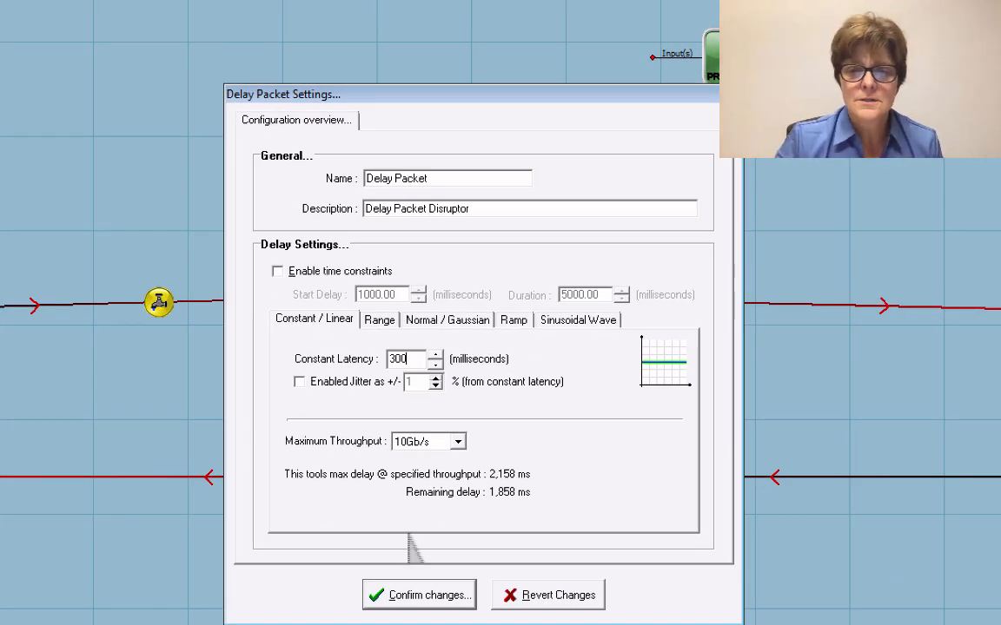
click(429, 599)
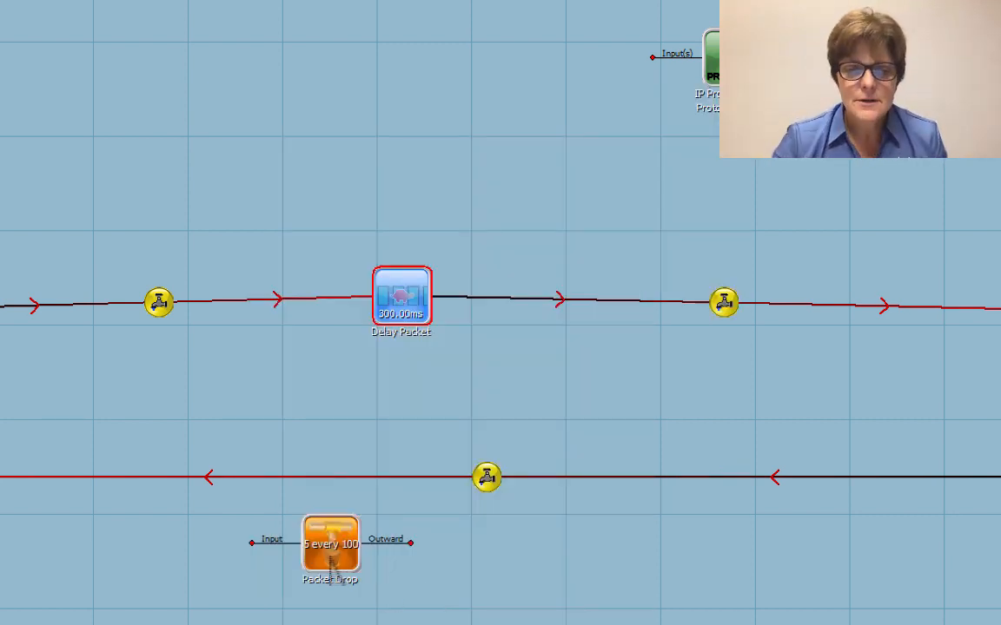
Insert the Packet Drop object into the Port 4 to Port 3 link and set it to drop 10 packets per 100.
drag(333, 558, 391, 493)
double_click(391, 488)
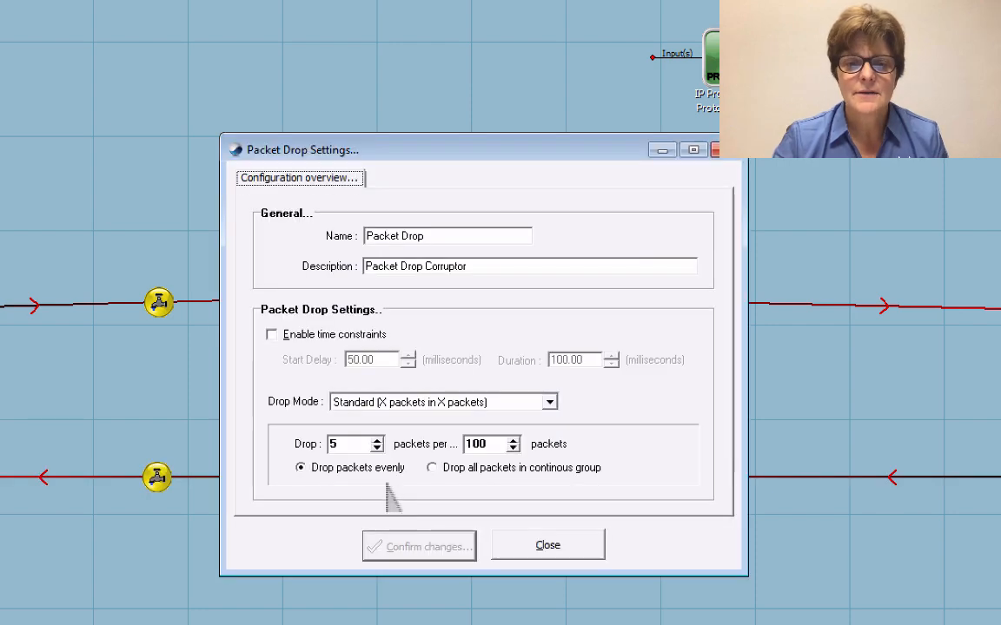
double_click(335, 443)
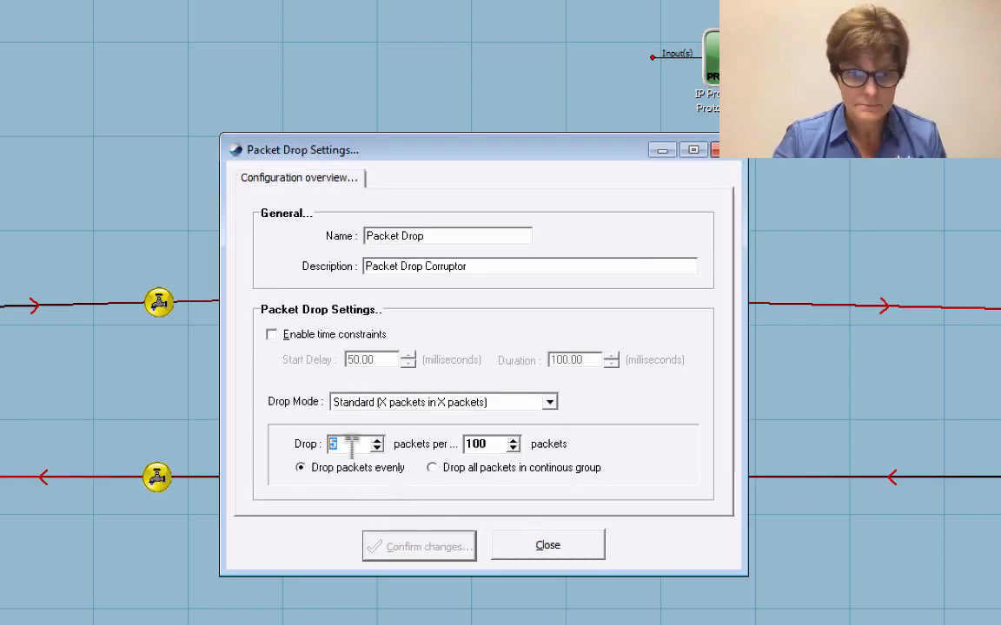
text(10)
click(392, 546)
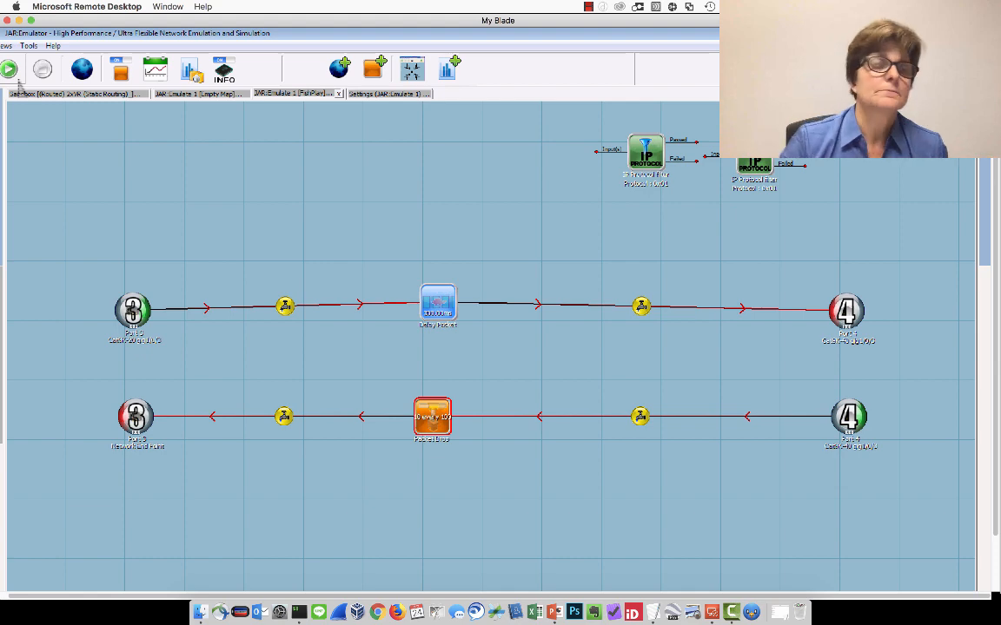
Run the emulation map, switch to the traffic generator and clear the detailed stream results.
click(10, 70)
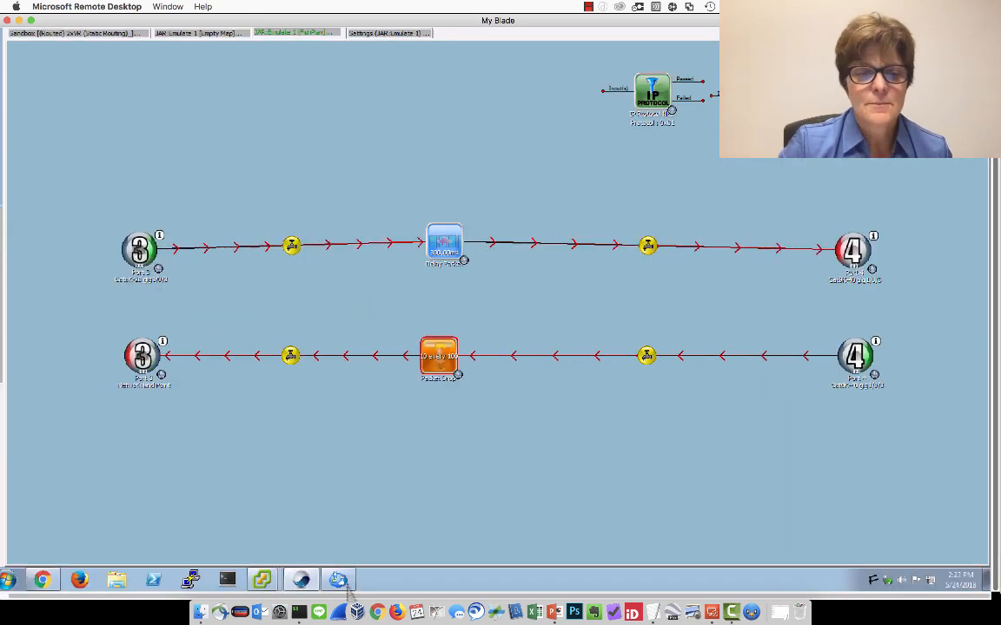
click(340, 582)
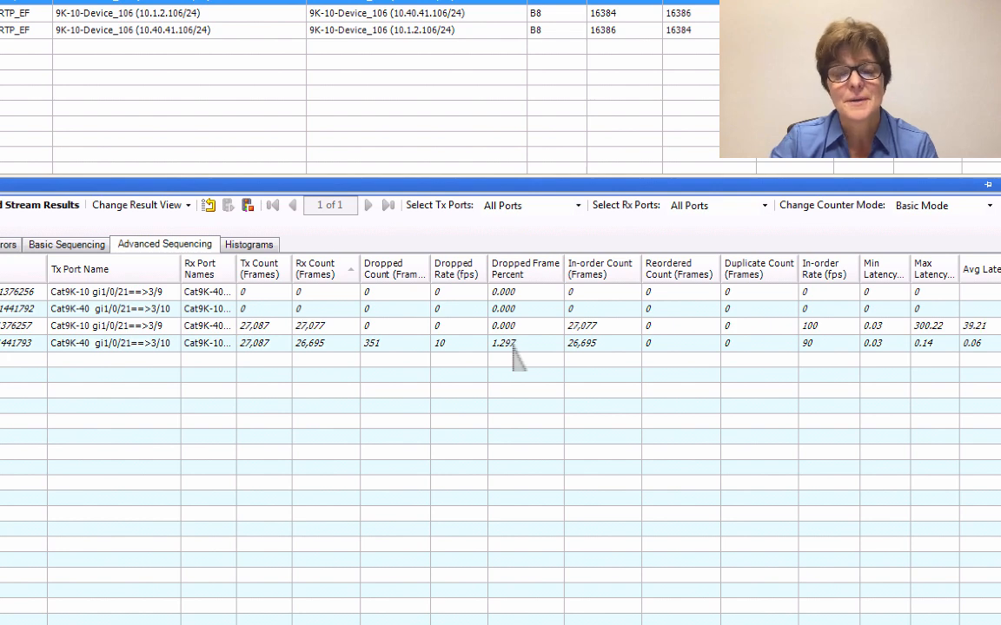
click(209, 206)
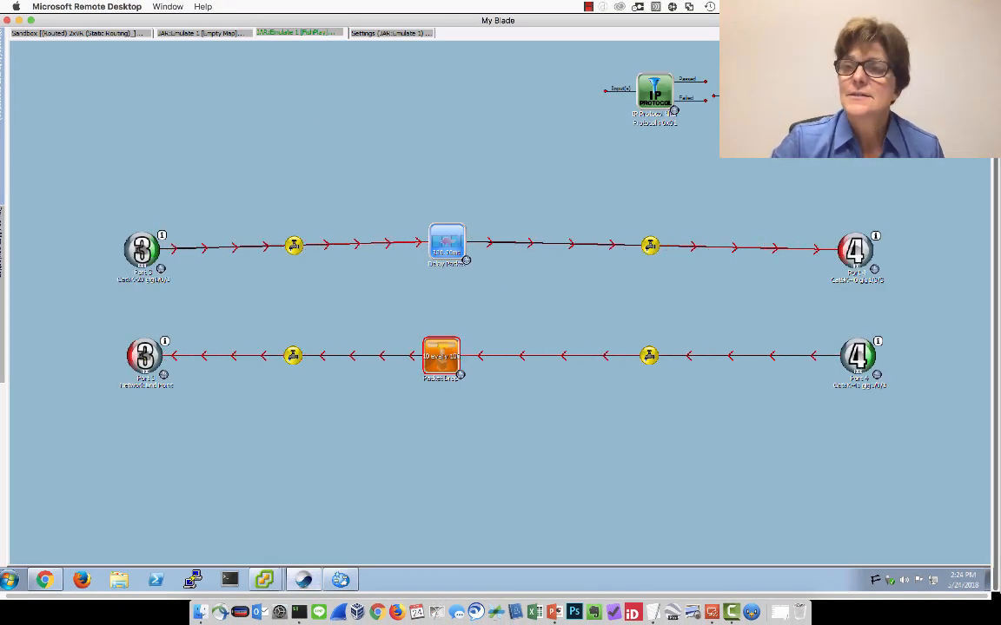
Stop the emulation map and spread the links apart by moving Delay Packet upward and Packet Drop downward.
scroll(496, 249, up, 5)
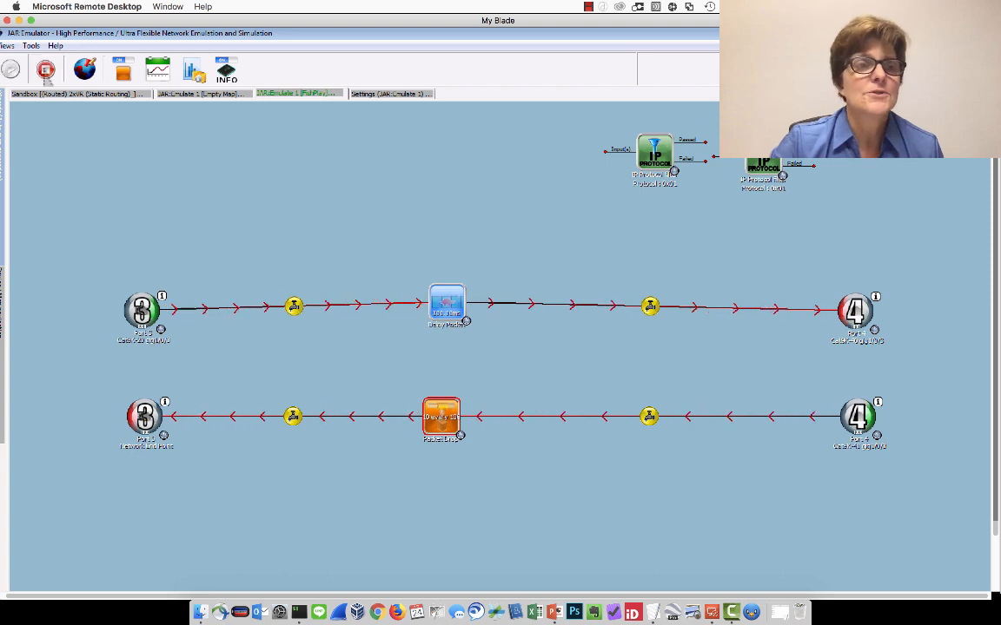
click(45, 69)
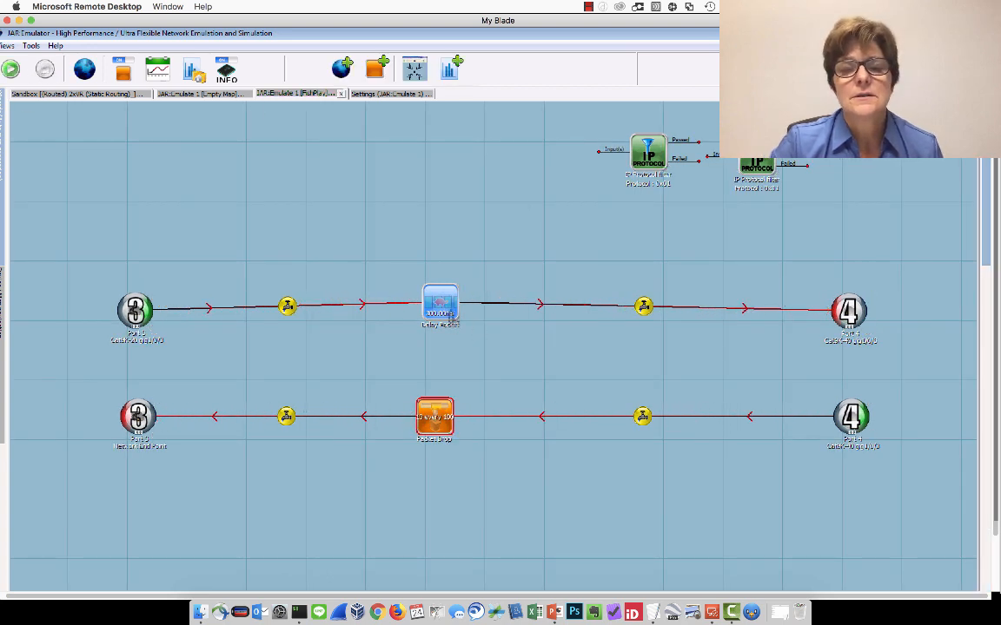
drag(450, 311, 451, 254)
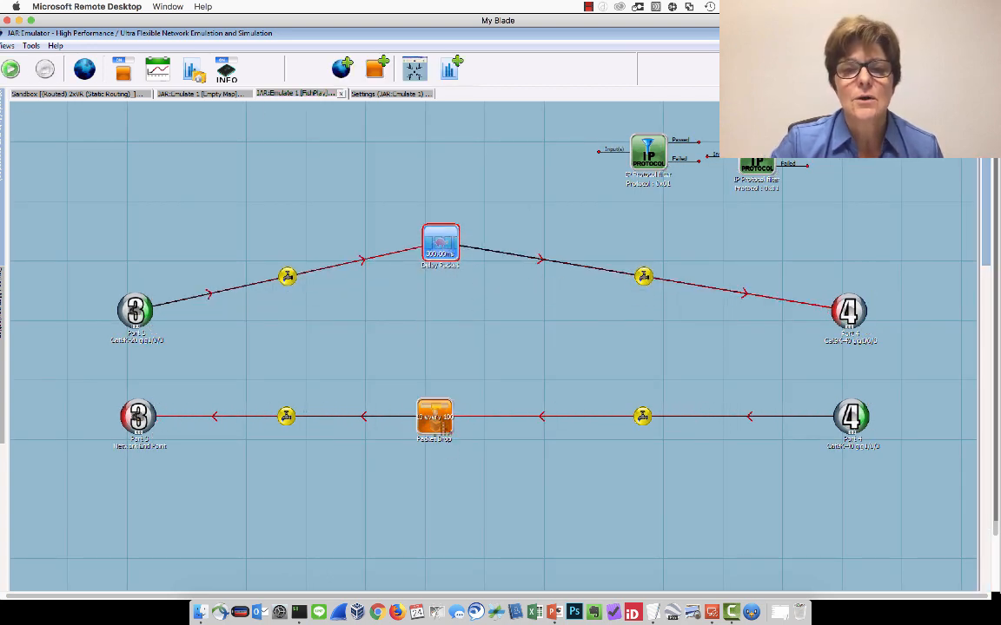
drag(444, 428, 449, 482)
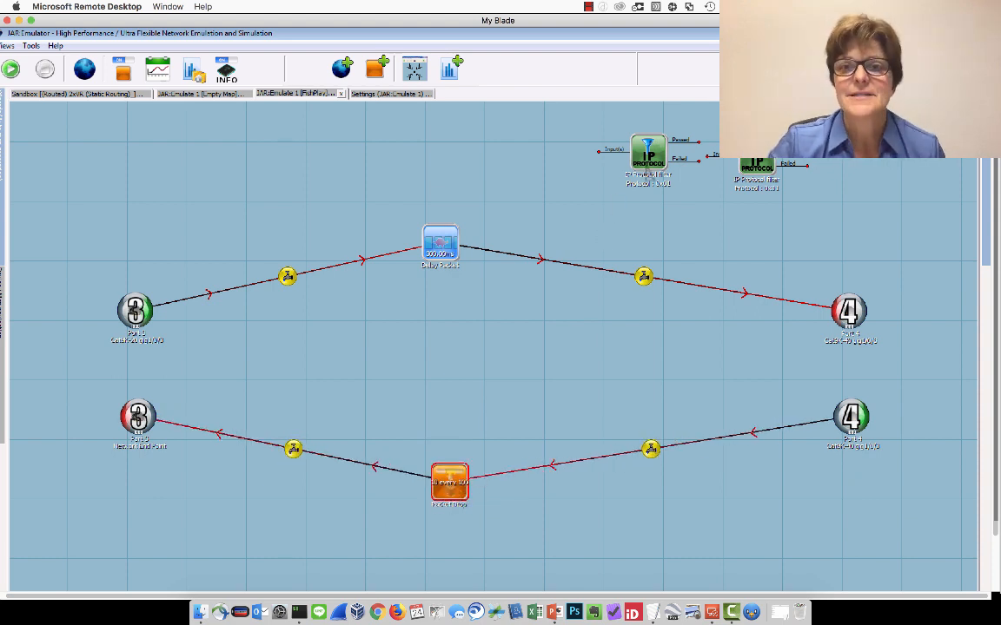
Insert one IP Protocol filter ahead of Delay Packet and the other ahead of Packet Drop, setting the first to 0x01 ICMP.
drag(646, 155, 267, 291)
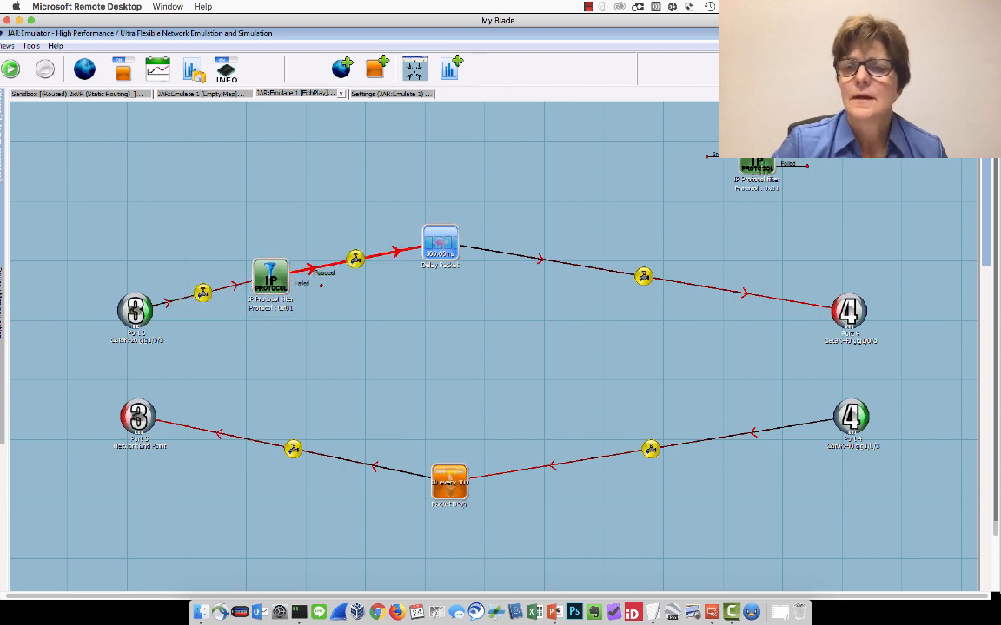
drag(758, 169, 712, 449)
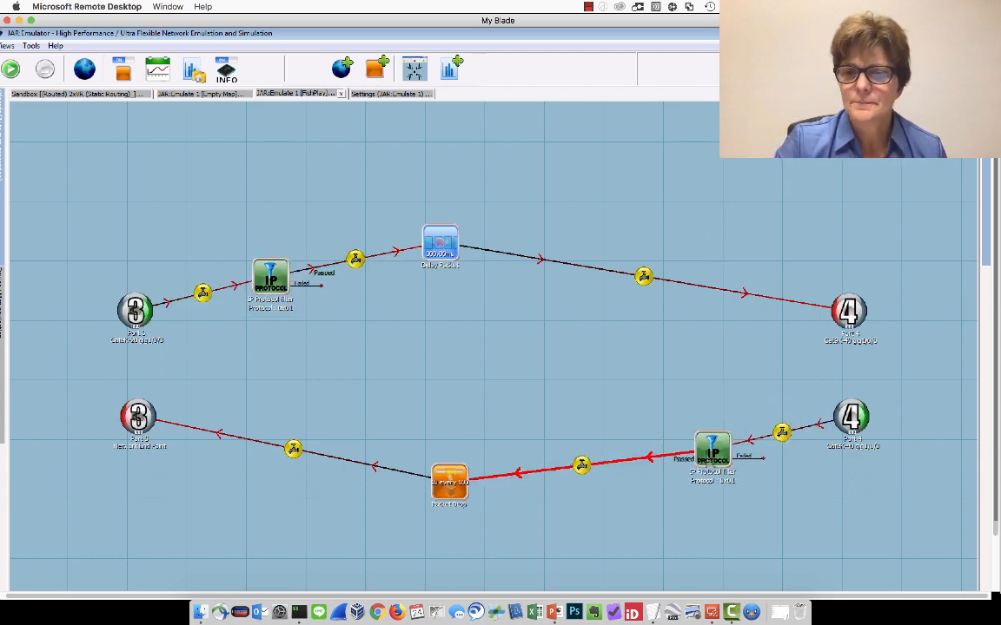
double_click(270, 276)
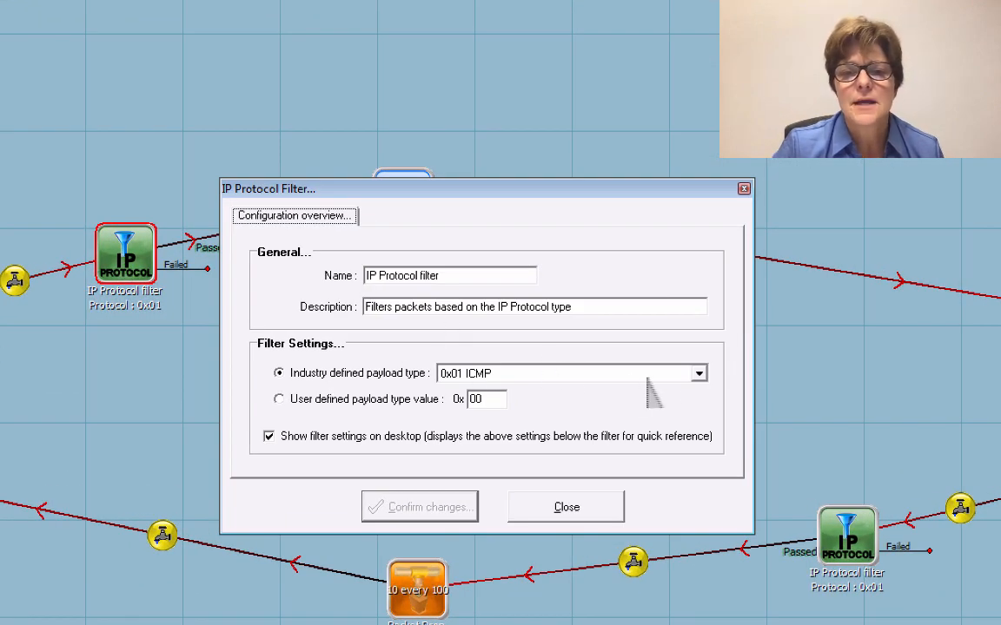
click(699, 374)
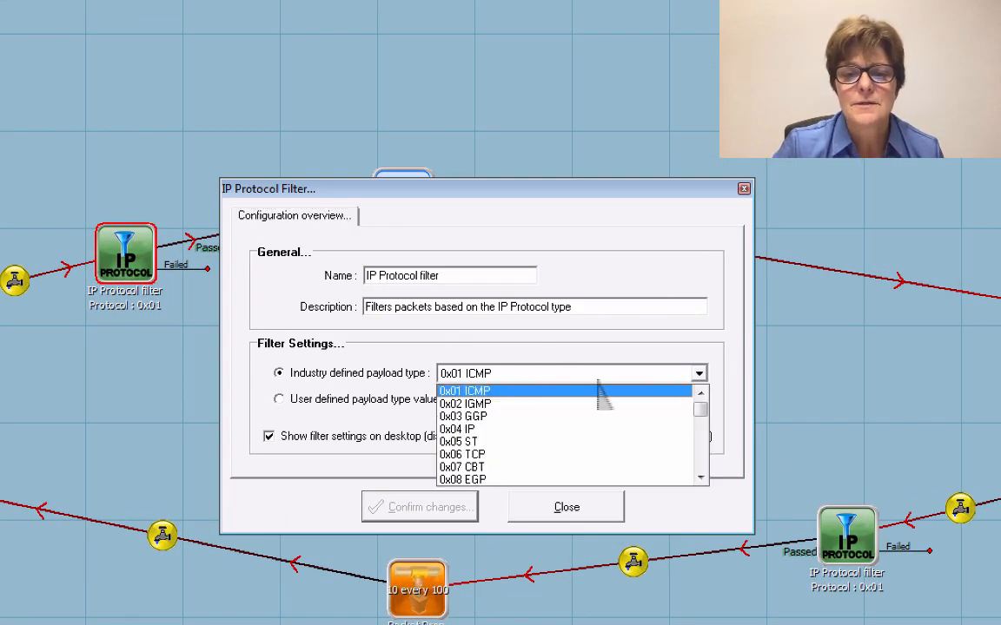
click(469, 391)
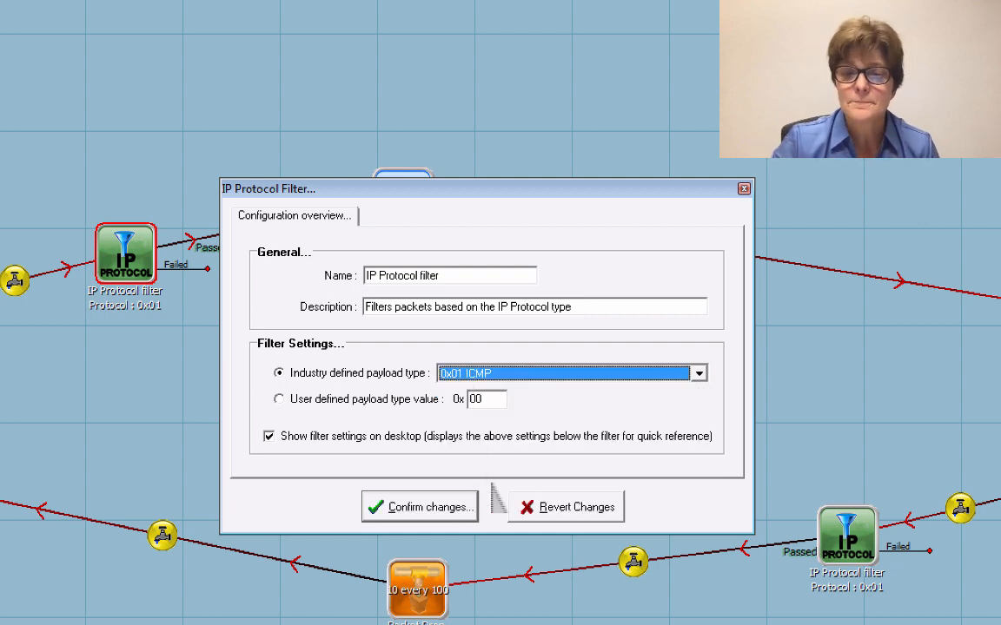
click(415, 507)
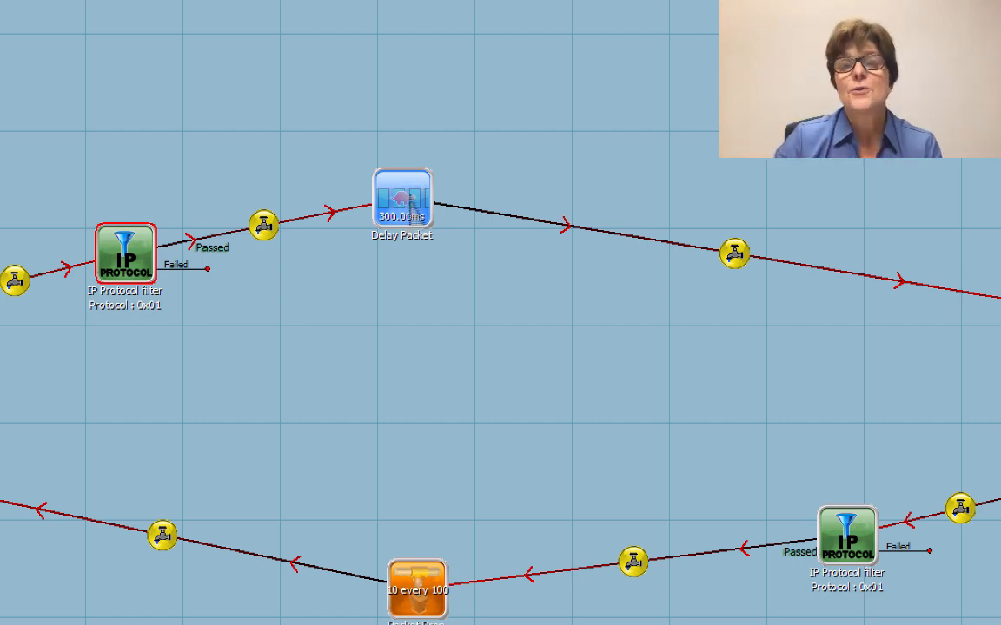
Create a failed filter link from the IP Protocol filter near Port 3 directly to the destination Port 4.
right_click(134, 266)
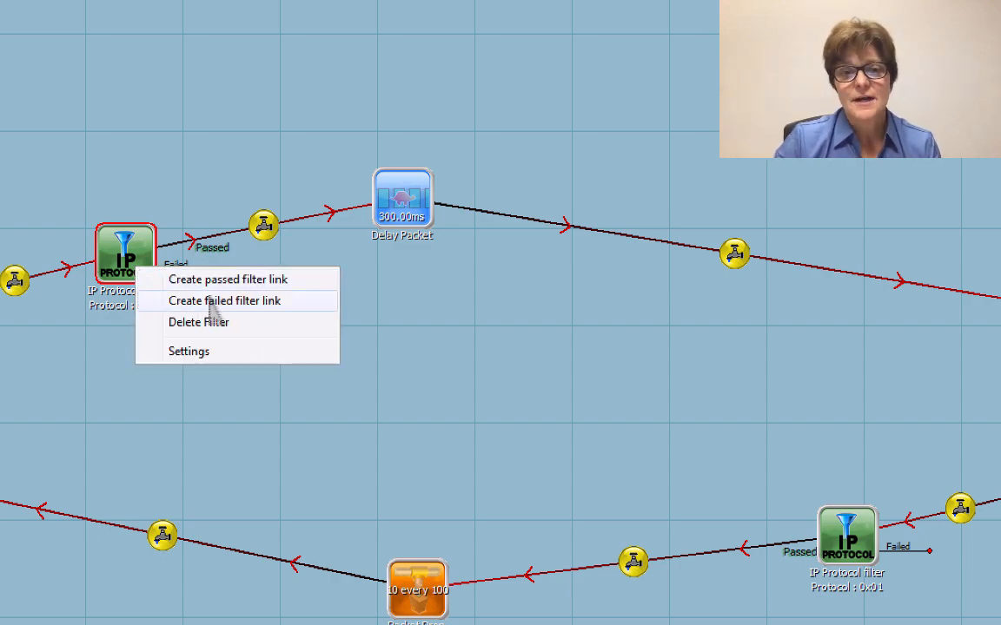
click(585, 314)
click(849, 311)
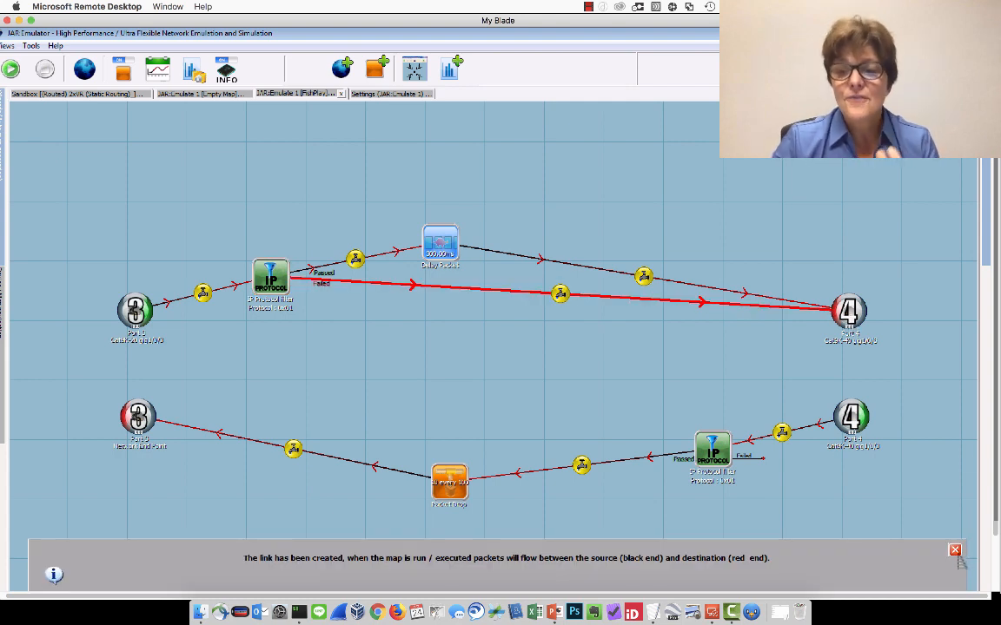
click(956, 552)
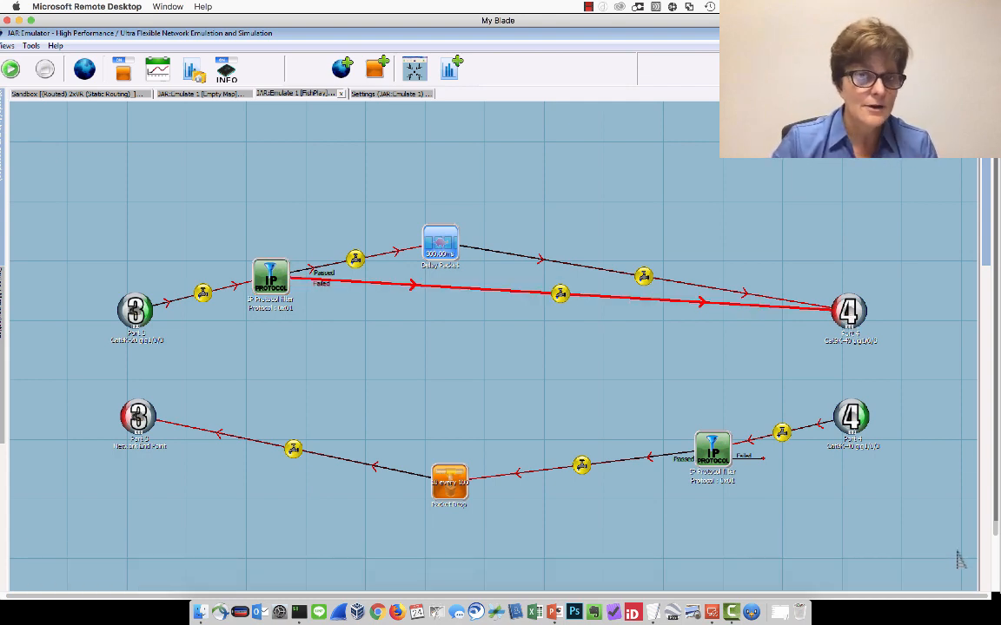
Create a failed filter link from the IP Protocol filter on the return path directly to the destination Port 3.
click(712, 449)
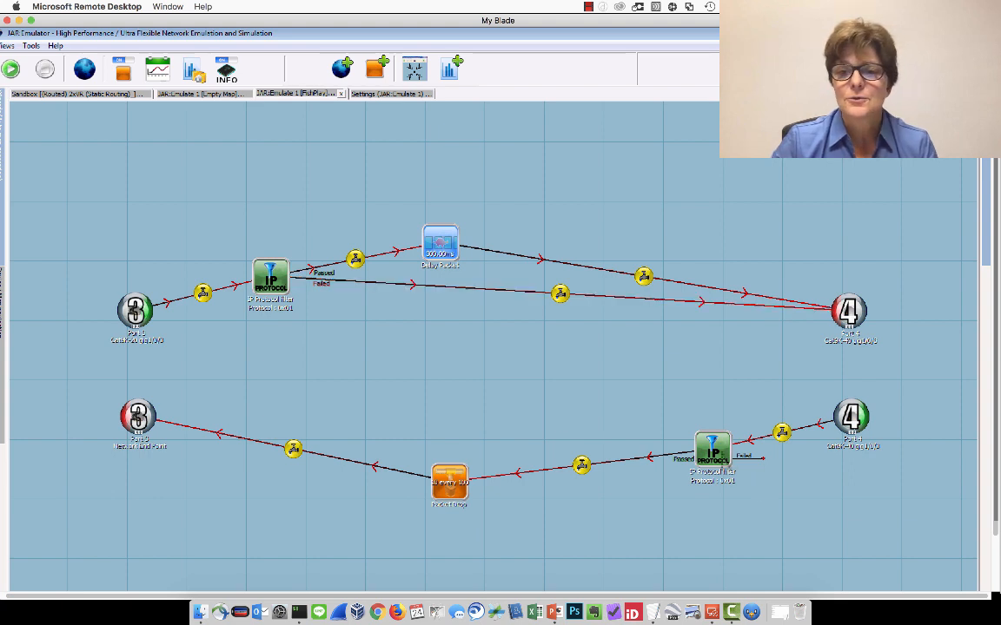
right_click(713, 449)
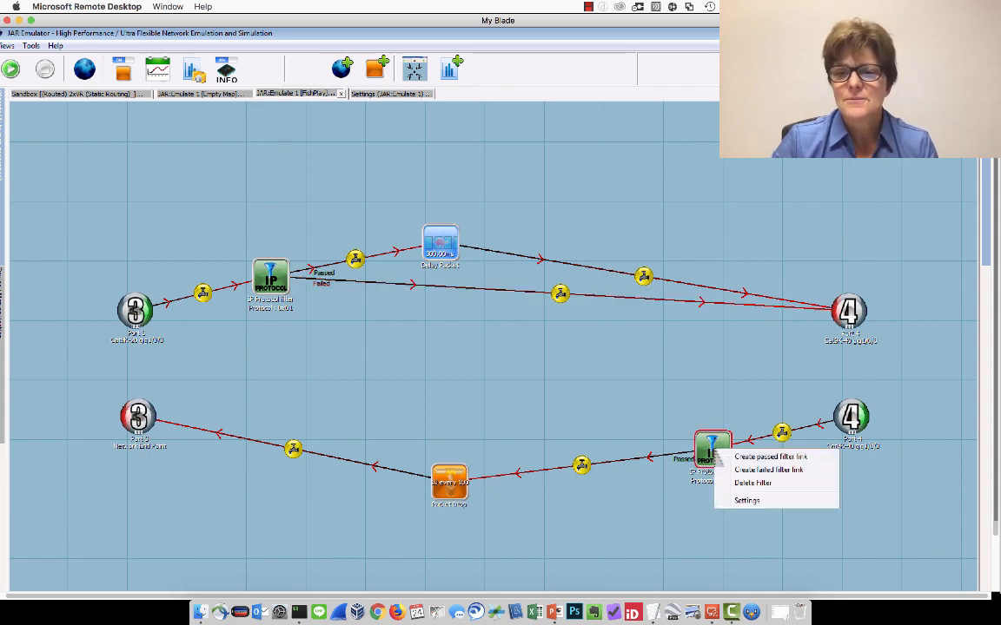
click(768, 470)
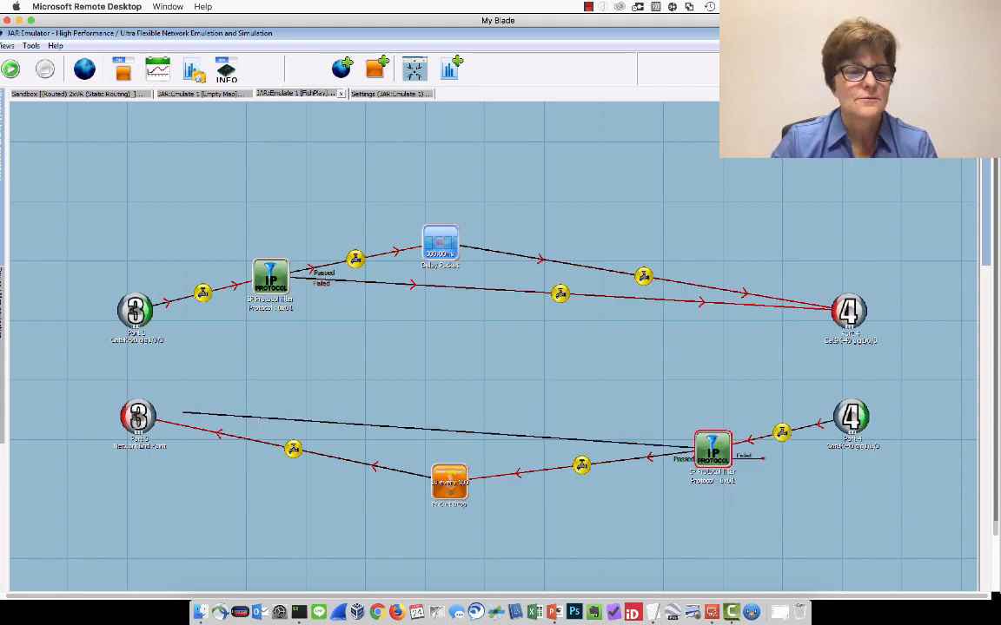
click(142, 420)
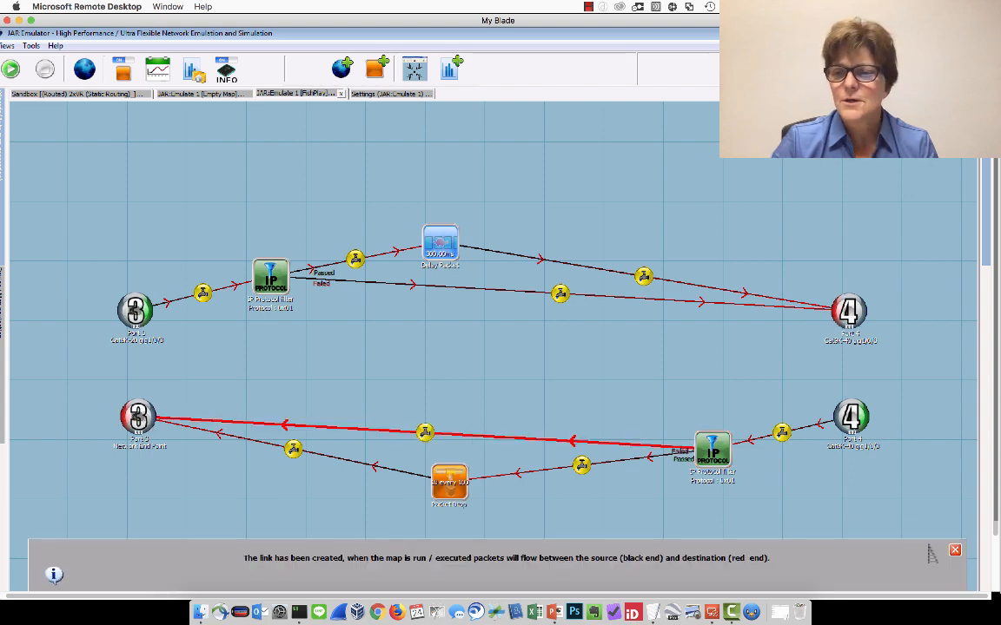
click(954, 550)
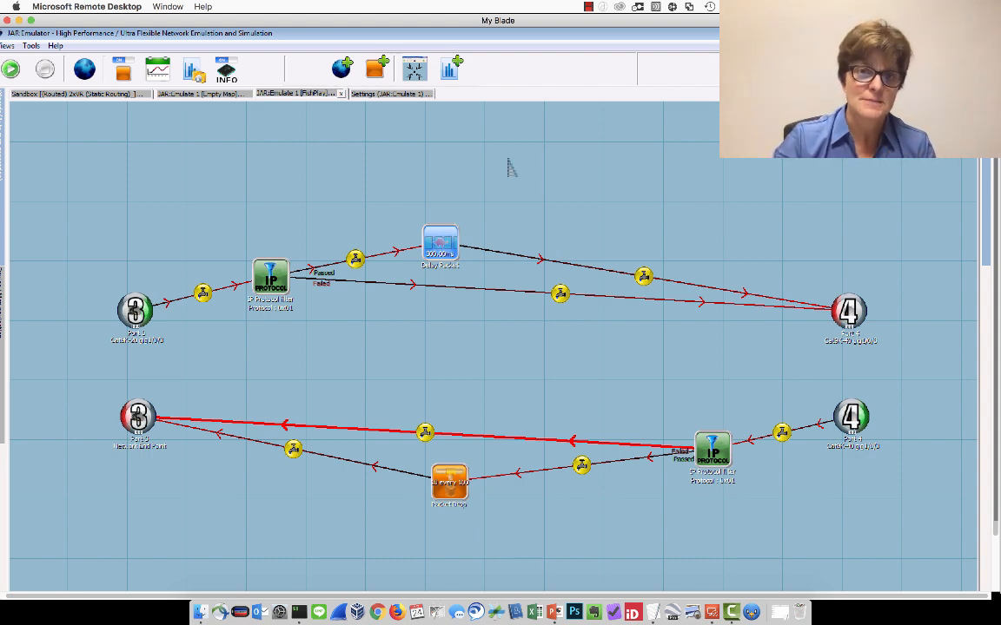
Run the filtered map, switch to the traffic generator and reset the stream result counters.
click(11, 70)
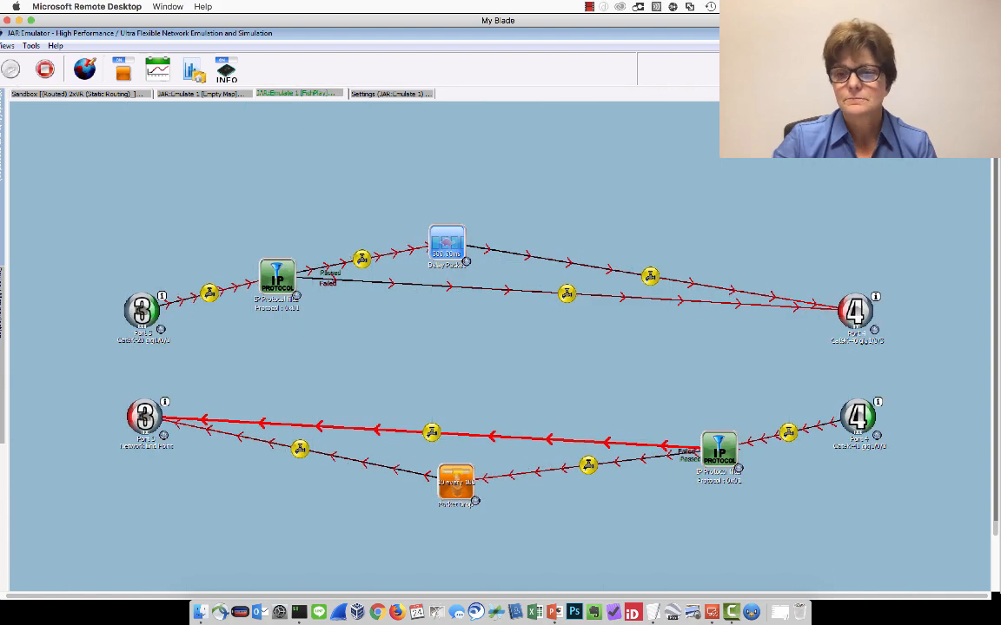
scroll(500, 348, down, 3)
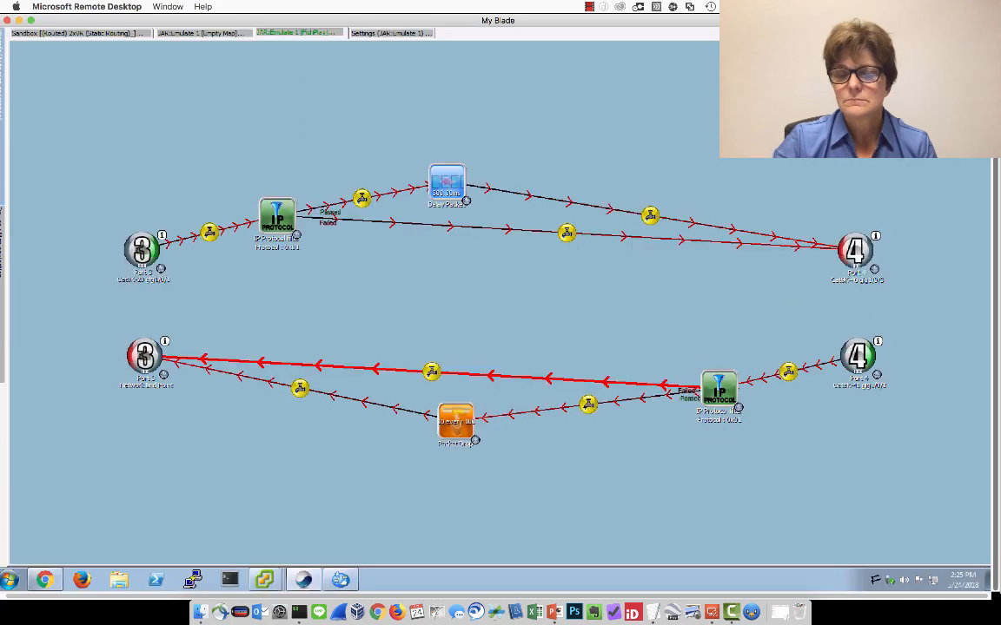
click(348, 587)
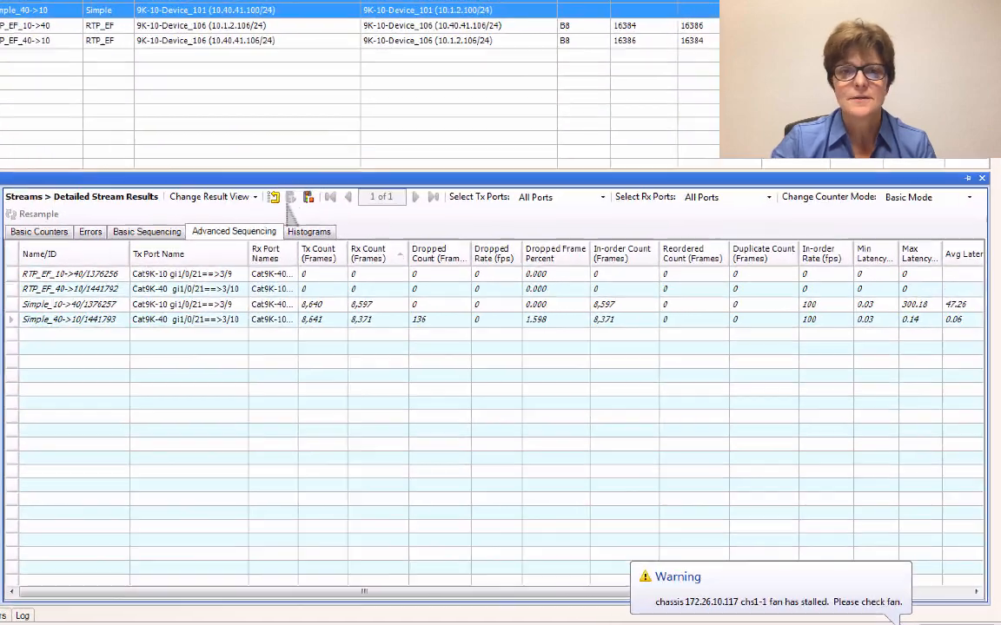
click(274, 199)
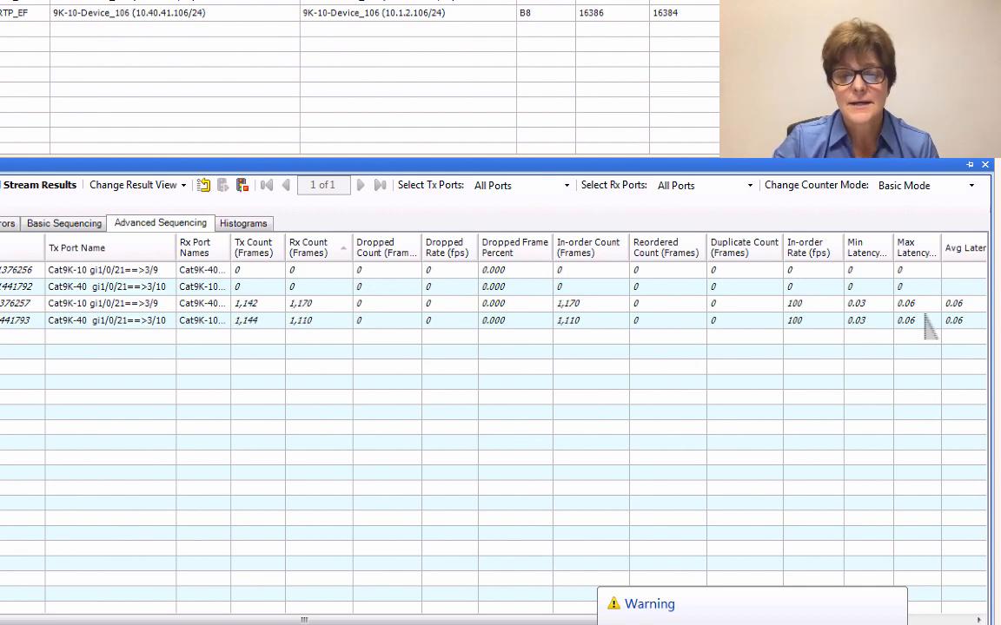
Switch to the iTerm2 session on Cat9K-20 and display the routing table with the command sir.
key(super+Tab)
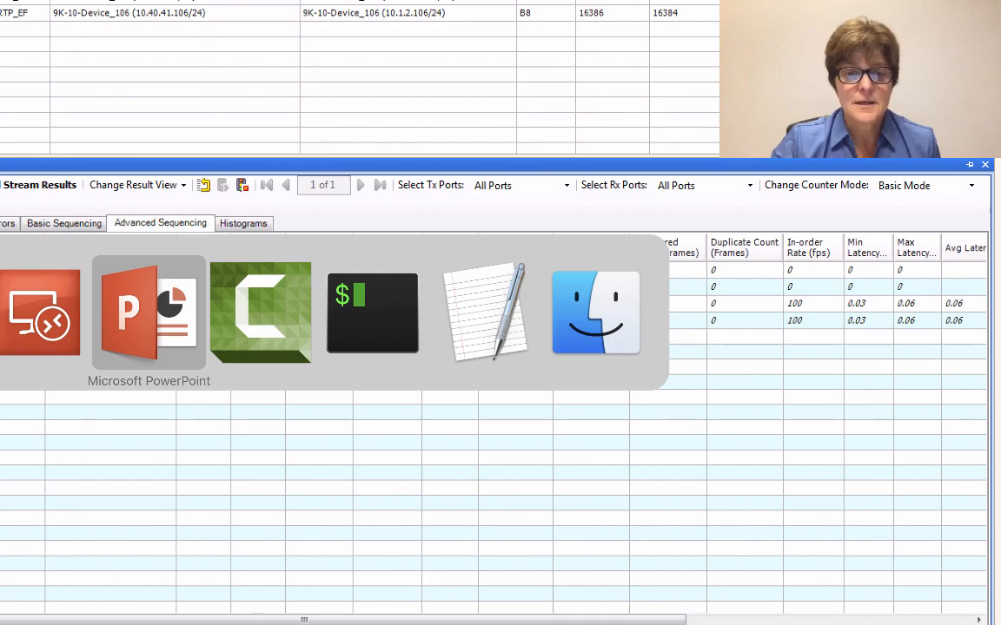
key(super+Tab)
key(super+Tab)
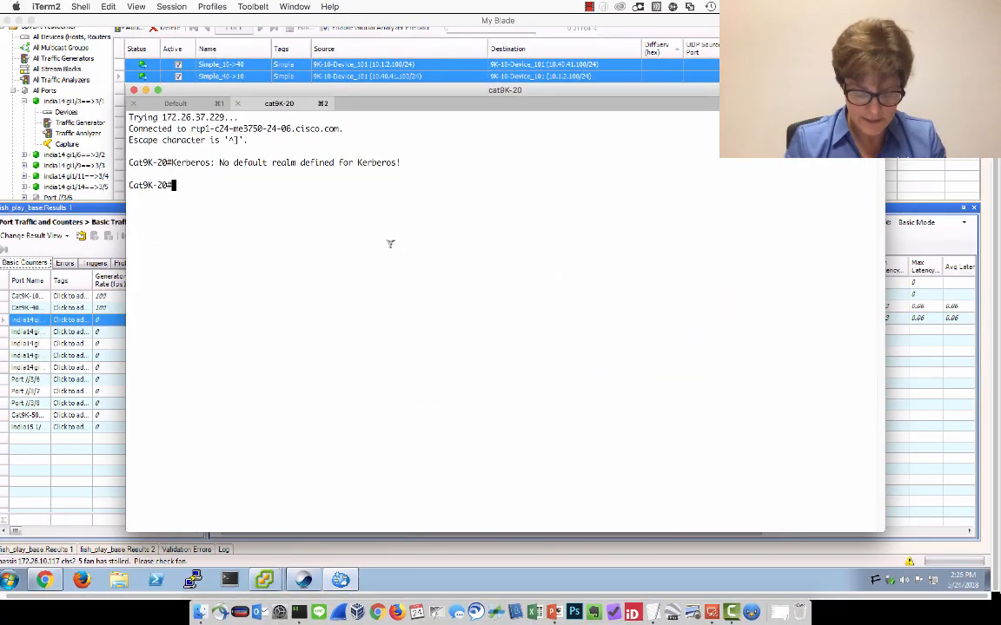
text(sir)
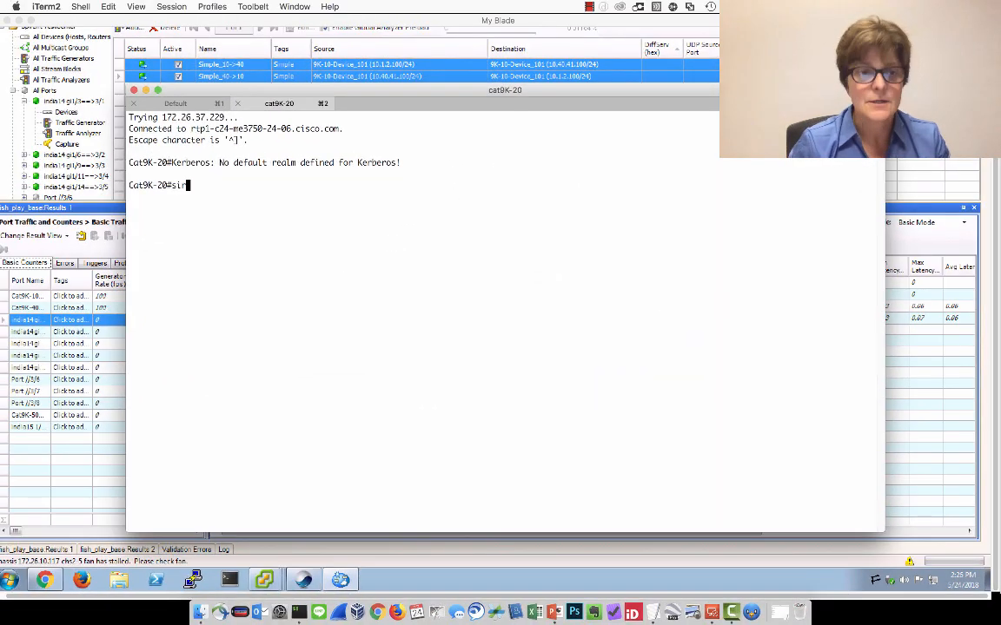
key(Return)
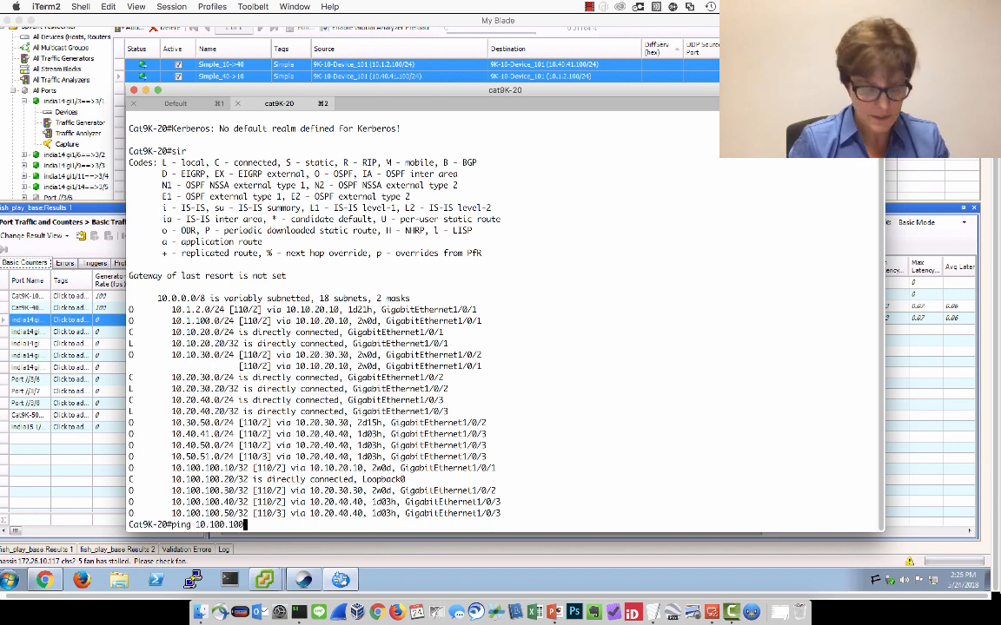
Ping 10.100.100.40 from Cat9K-20 and highlight the round-trip times.
key(Return)
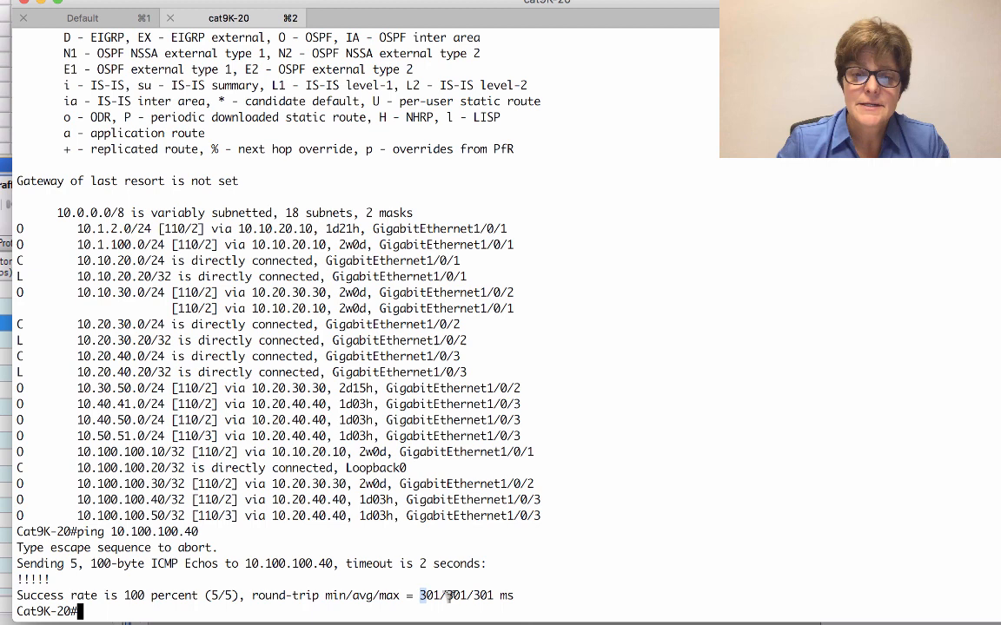
drag(449, 596, 513, 595)
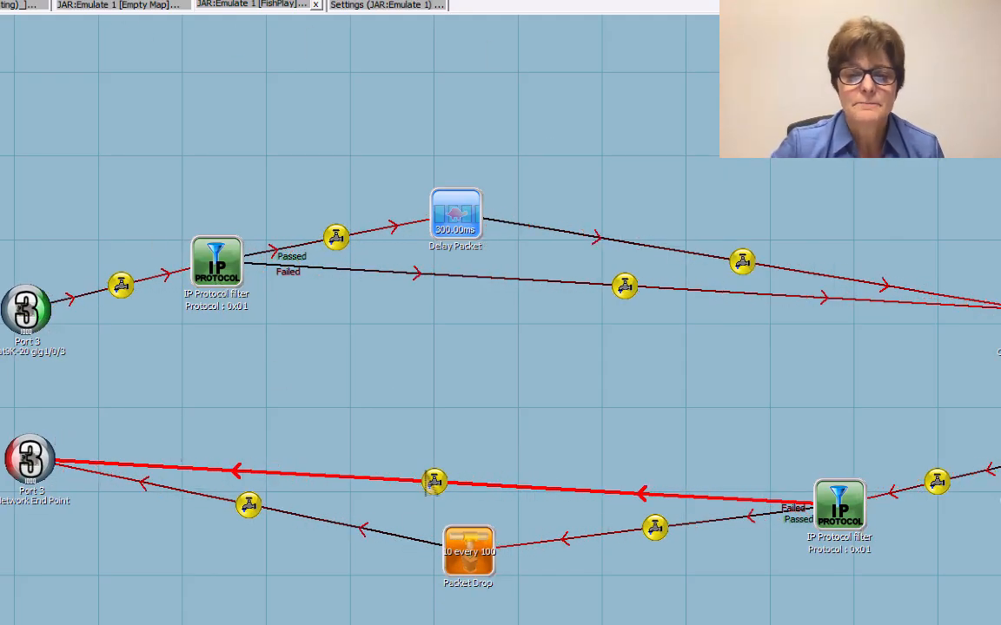
Delete the IP Protocol filter and the 300 ms Delay Packet object from the forward path between Port 3 and Port 4.
right_click(217, 272)
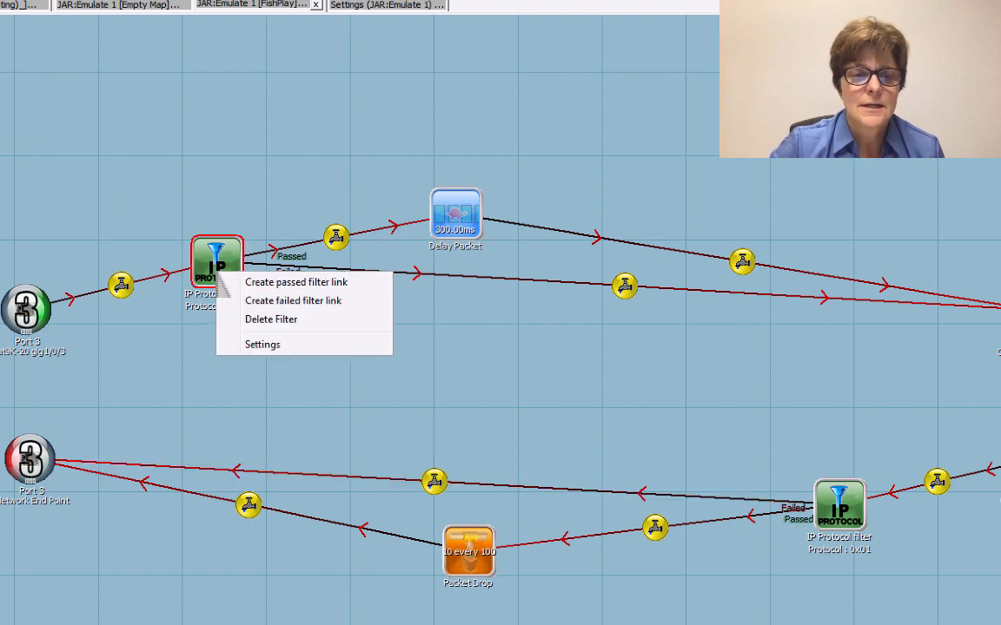
click(290, 323)
click(485, 372)
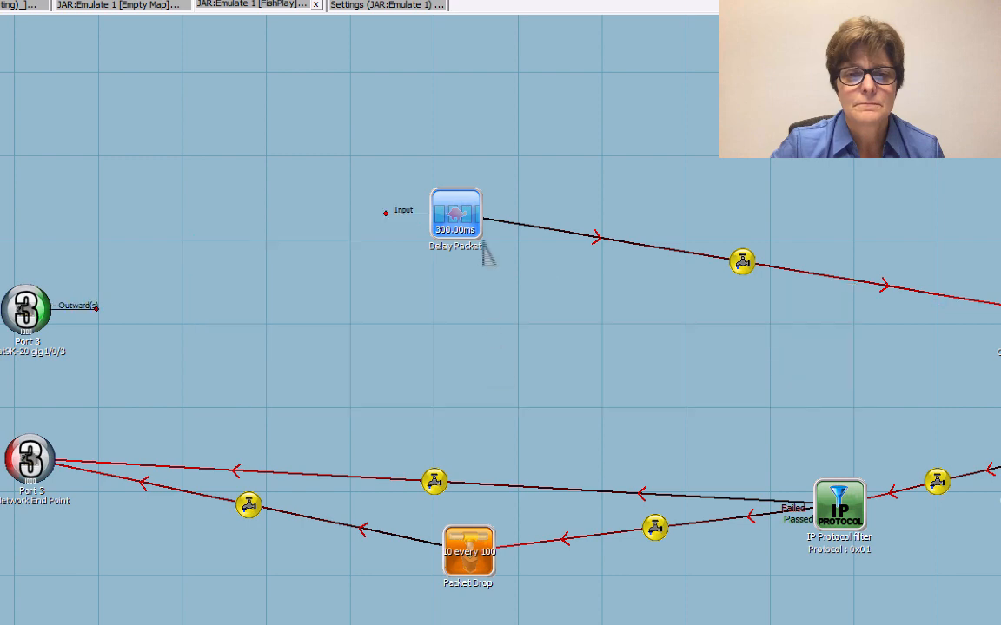
right_click(463, 216)
click(512, 243)
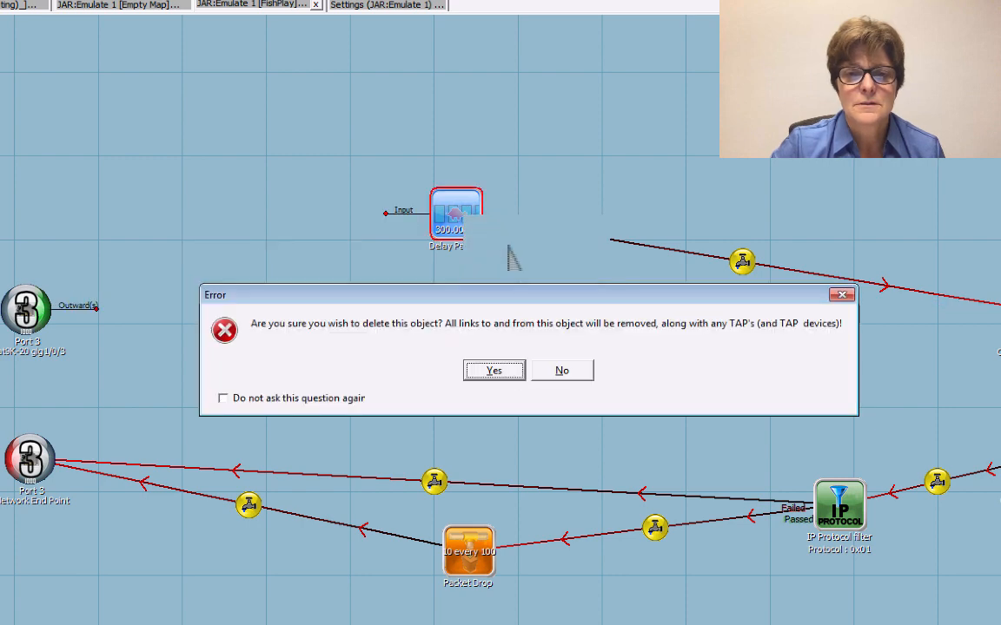
click(519, 375)
Create a direct link from the source Port 3 to the destination Port 4 and dismiss the link notice.
right_click(28, 304)
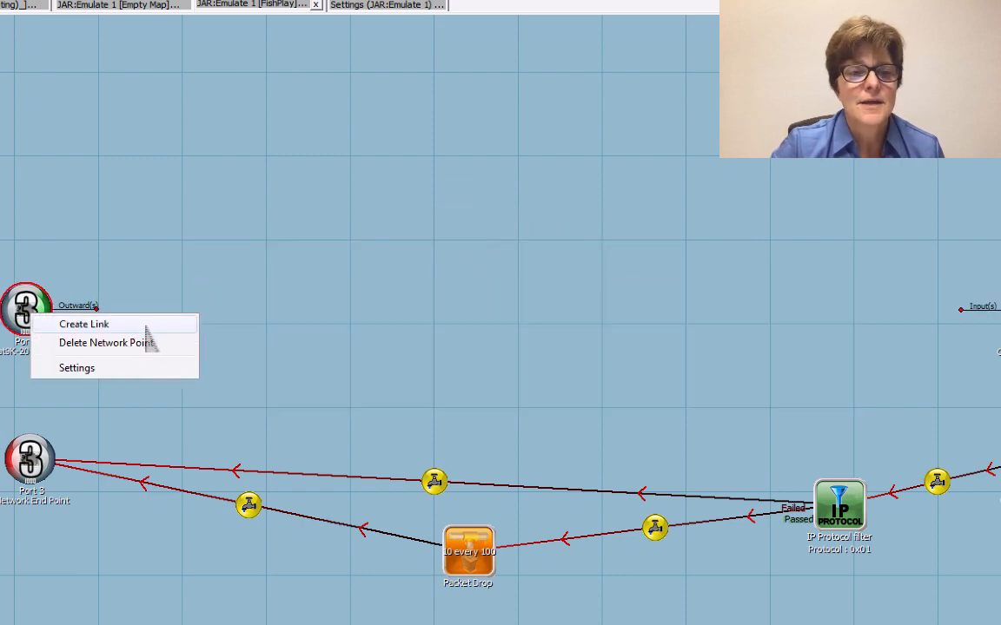
click(145, 327)
click(983, 309)
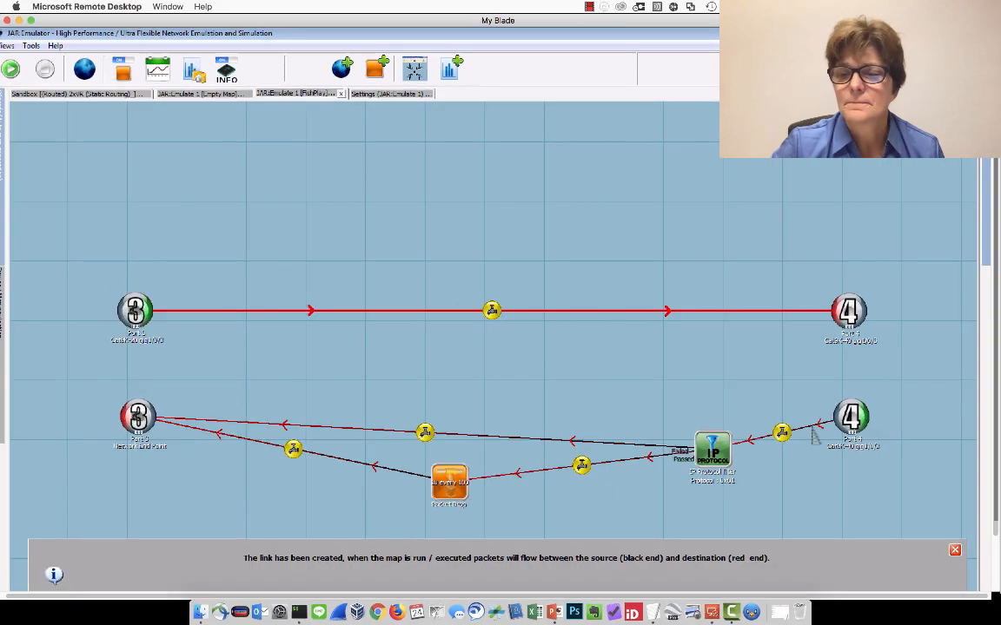
click(724, 449)
click(956, 550)
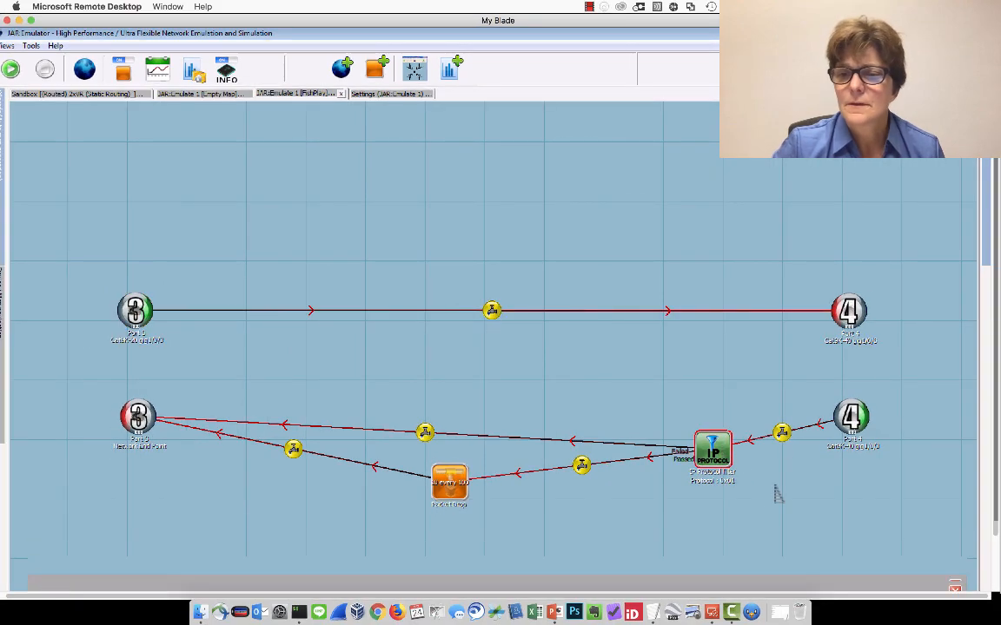
Delete the IP Protocol filter and the Packet Drop object from the return path.
right_click(706, 450)
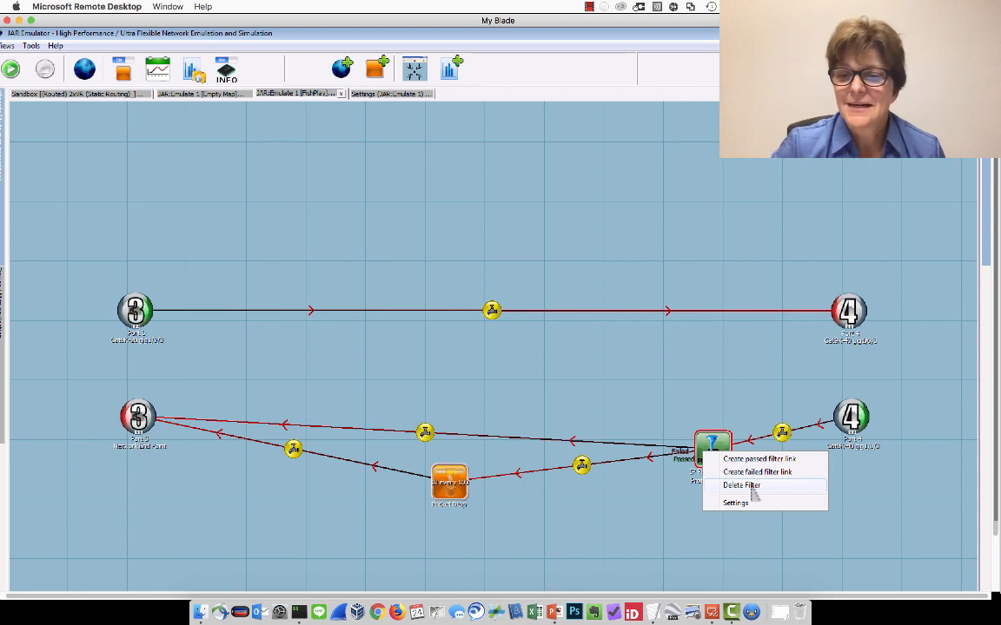
click(714, 408)
right_click(711, 443)
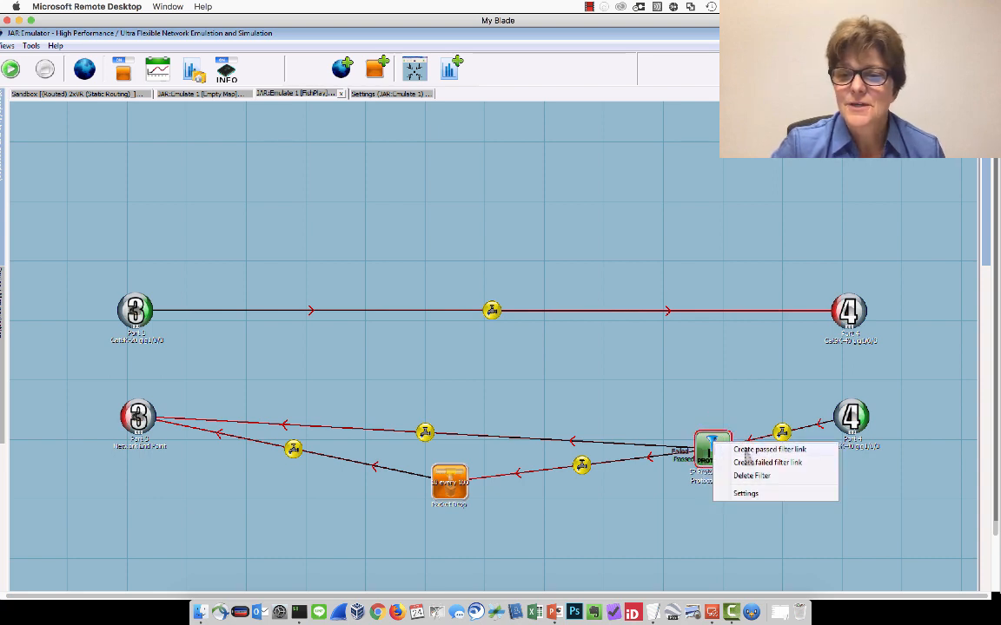
click(752, 477)
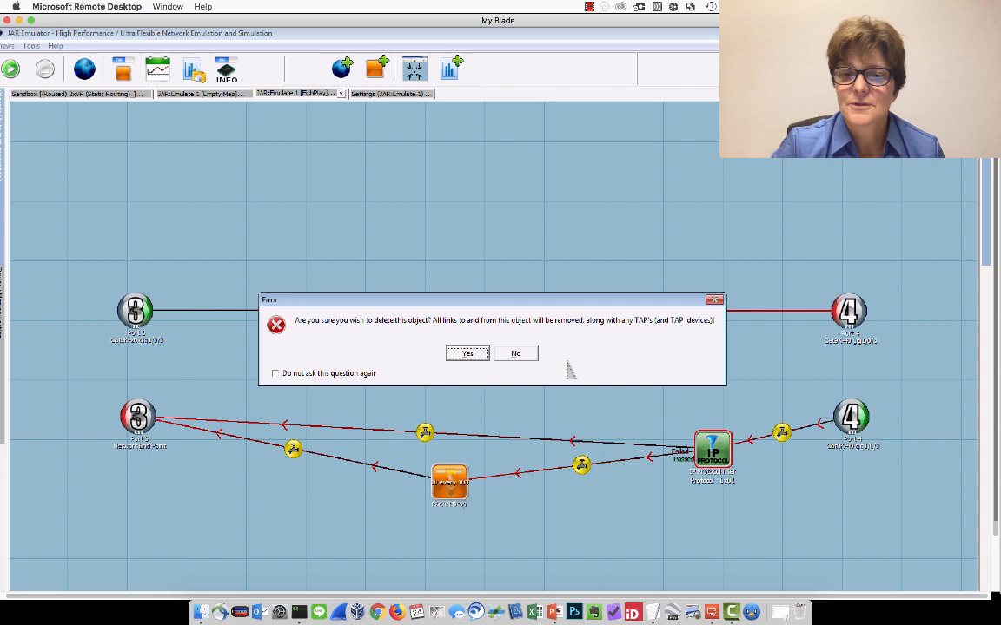
click(469, 354)
right_click(453, 489)
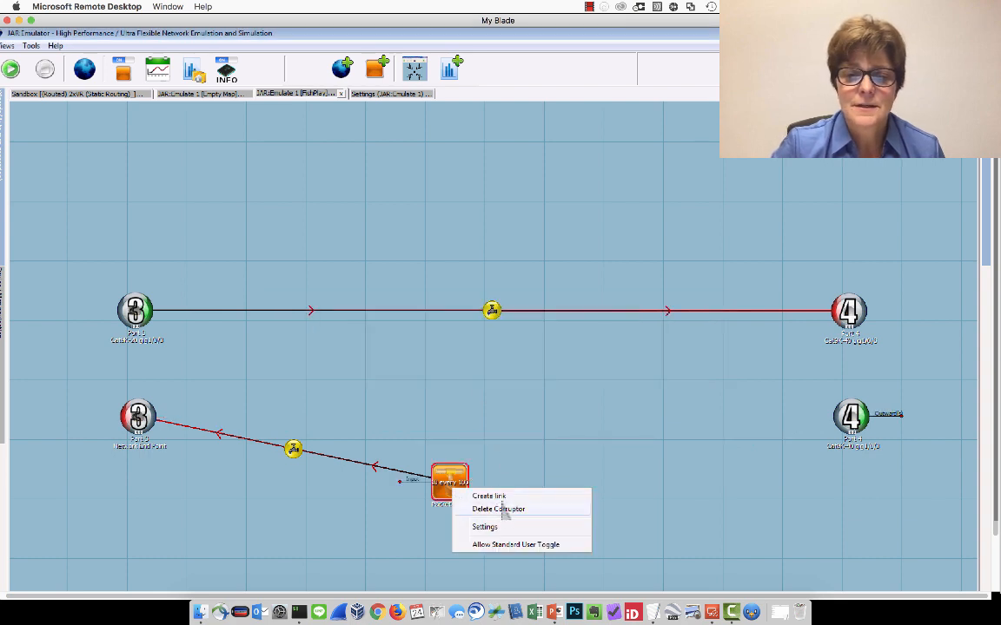
click(512, 510)
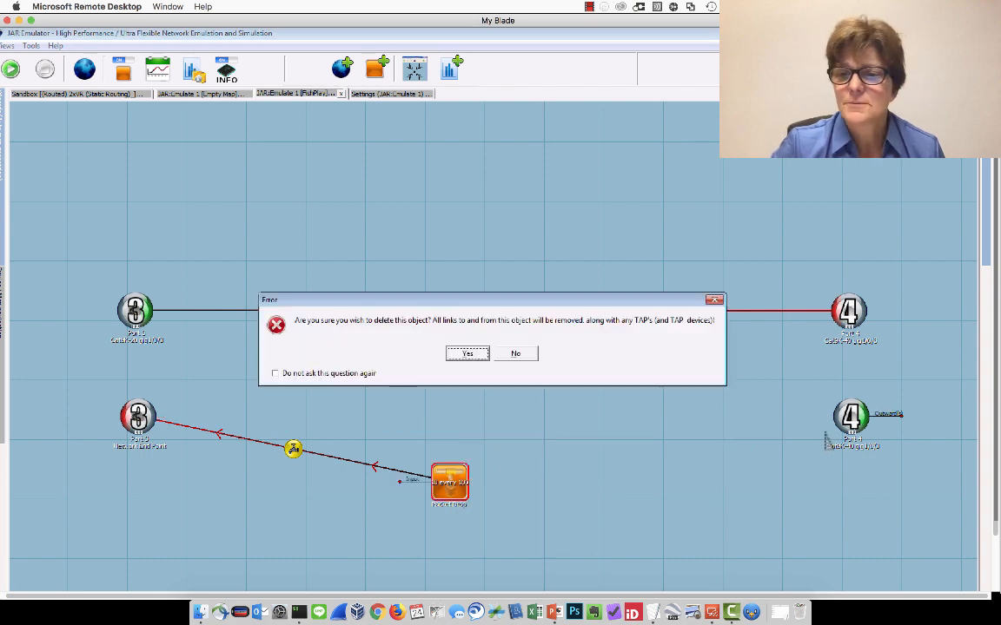
click(474, 359)
Create a direct return link from the source Port 4 to the destination Port 3 and dismiss the link notice.
right_click(854, 413)
click(882, 418)
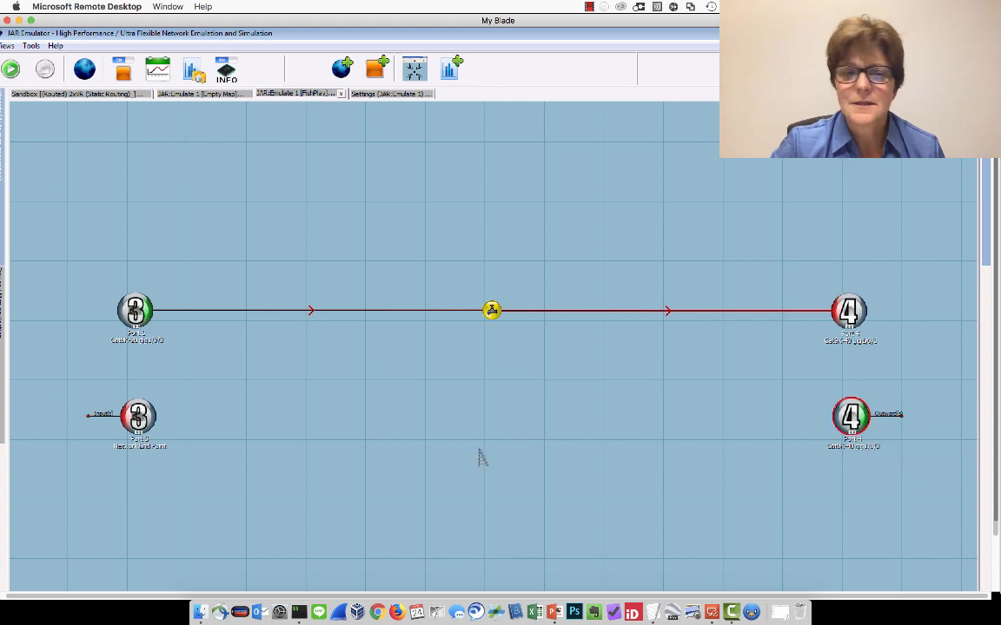
click(147, 429)
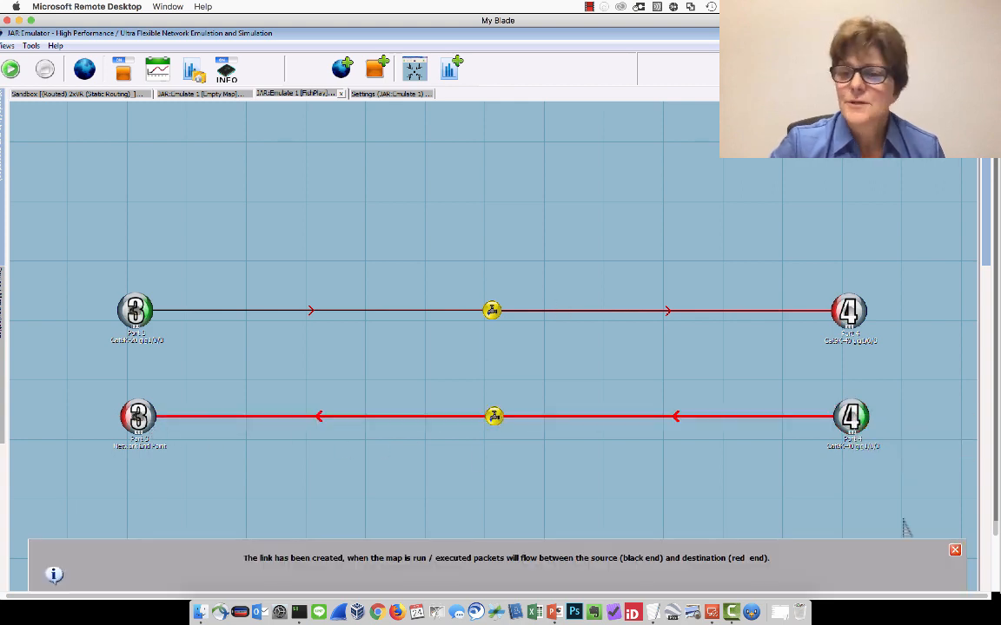
click(956, 551)
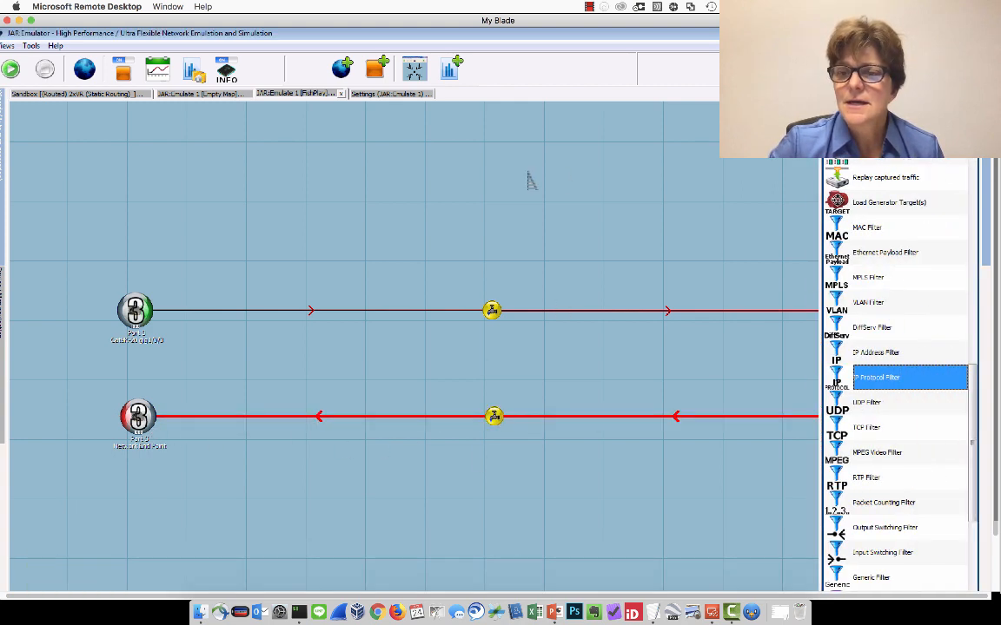
Run the map without impairments, switch to the Cat9K-20 terminal session and repeat the ping to 10.100.100.40.
click(12, 71)
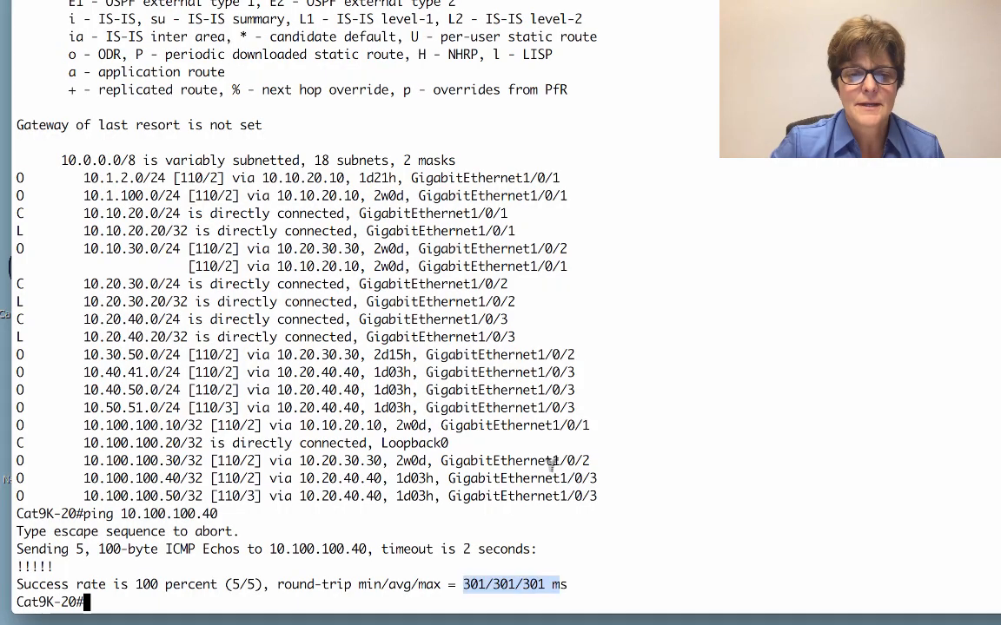
key(Up)
key(Return)
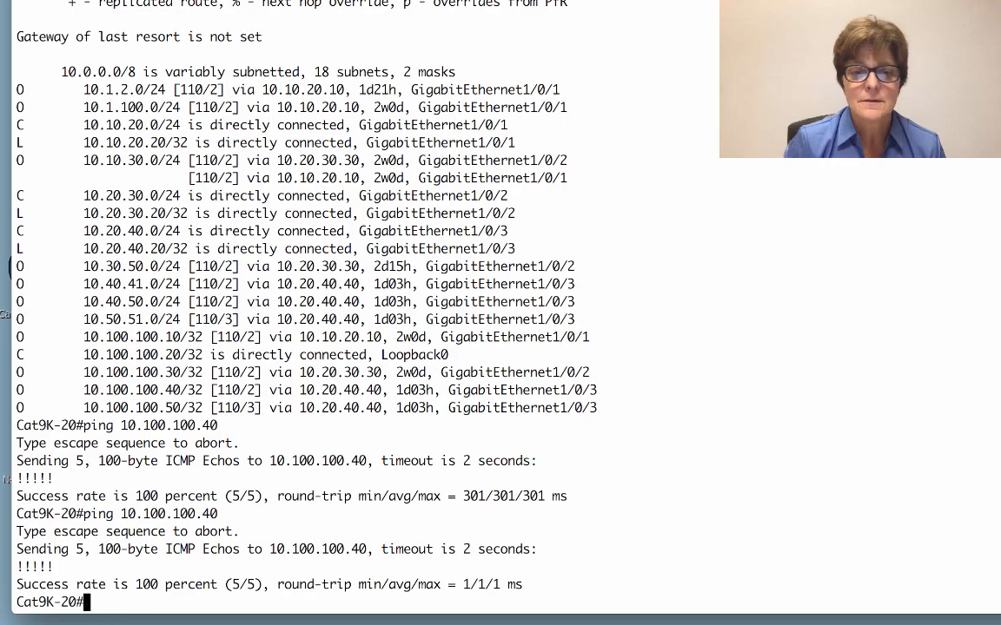